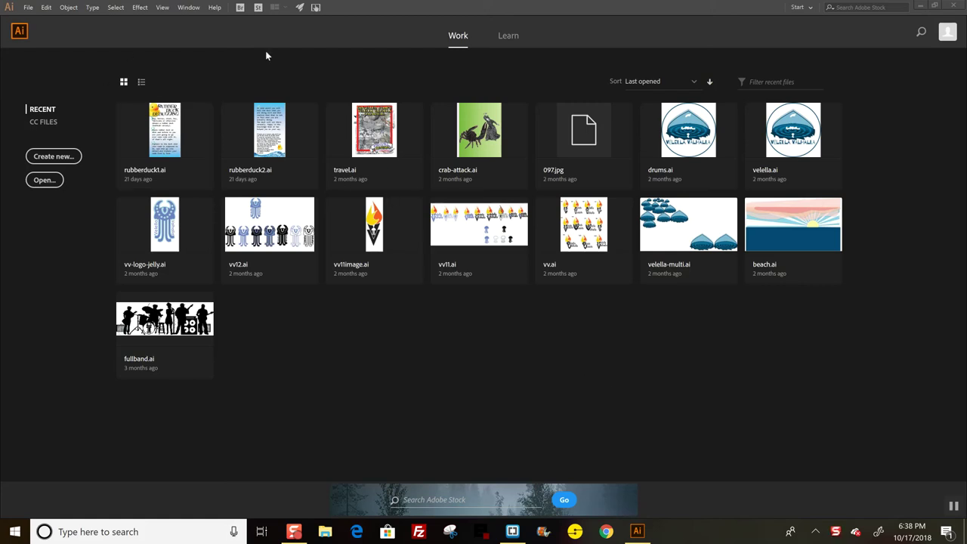
# Create a new blank Web document, 1440 x 900 pt, from the File menu.
pyautogui.click(27, 9)
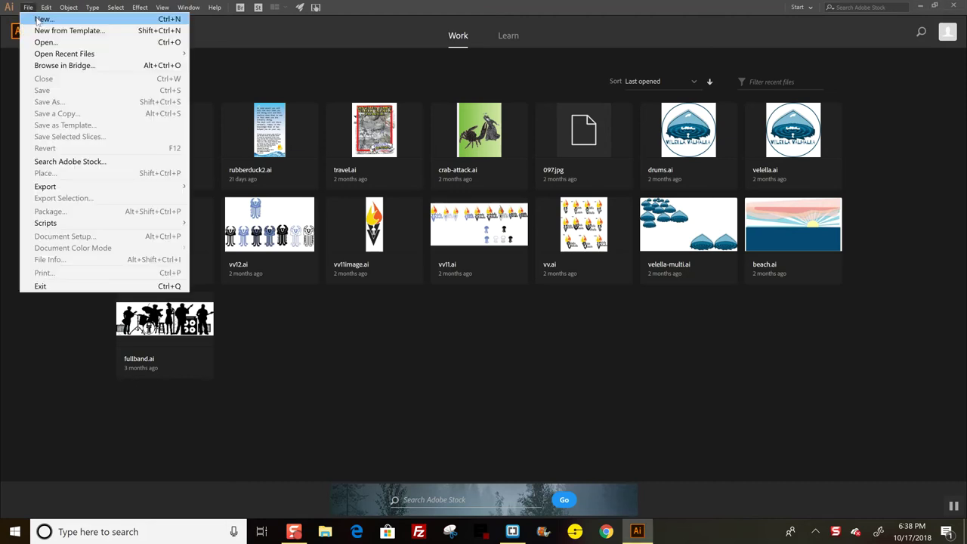
pyautogui.click(40, 19)
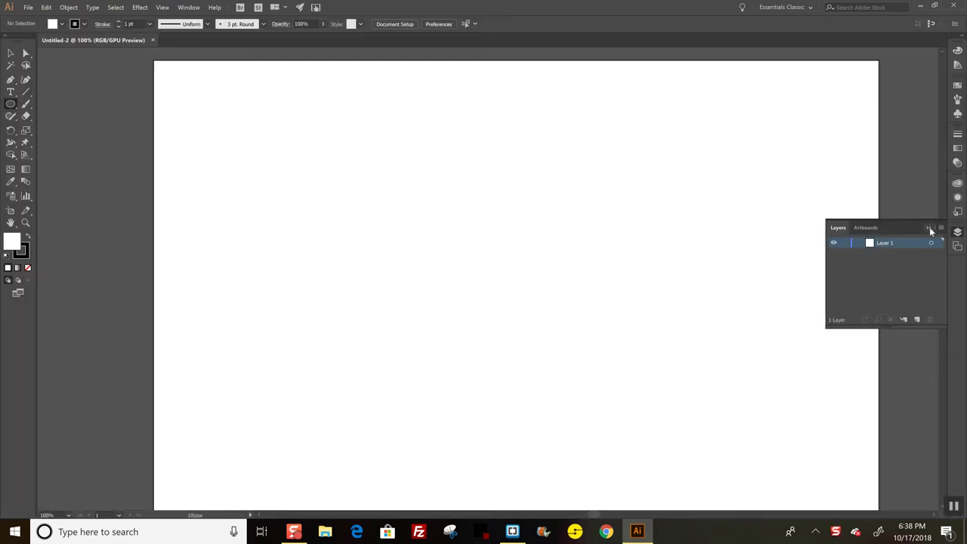
# Collapse and reopen the Layers panel, then bring up the shape tool flyout.
pyautogui.click(929, 228)
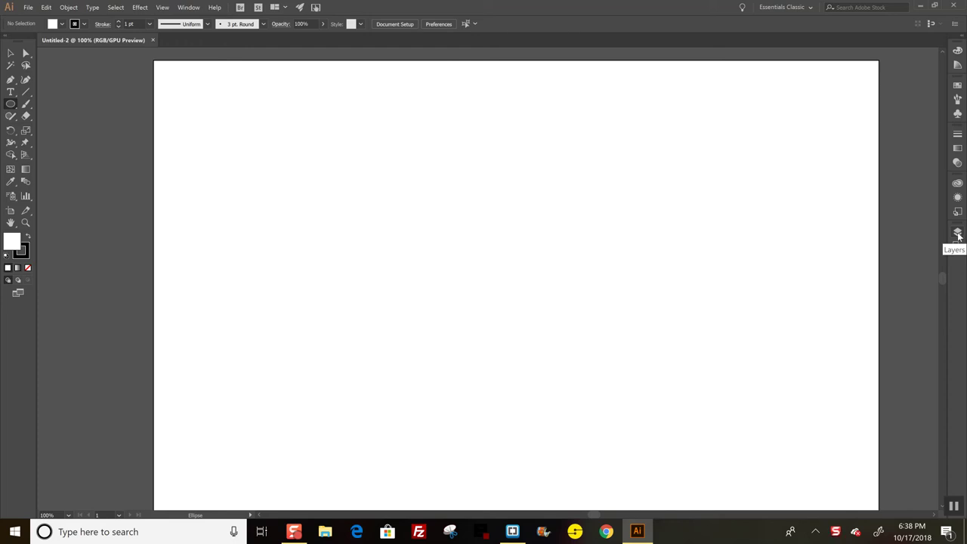
pyautogui.click(957, 233)
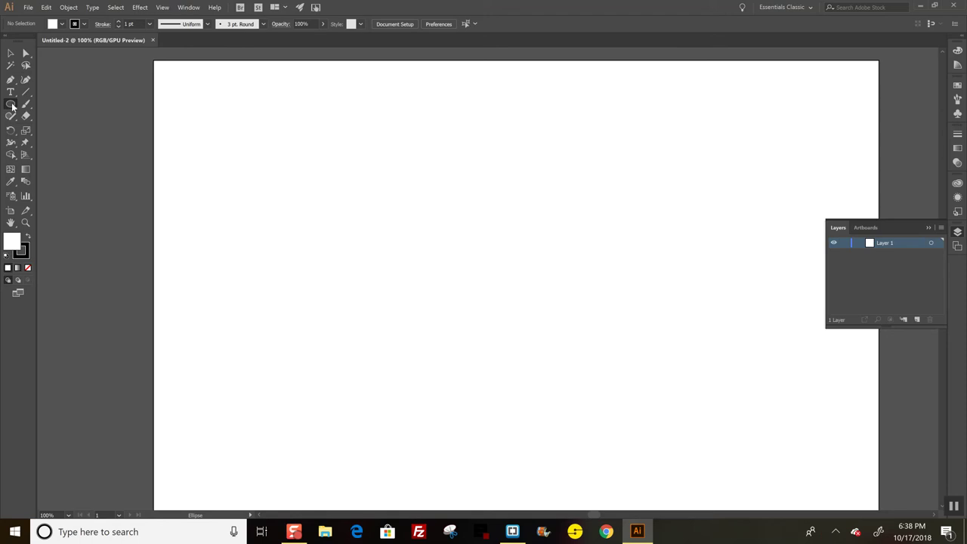
pyautogui.moveTo(11, 105)
pyautogui.mouseDown()
pyautogui.moveTo(41, 103)
pyautogui.moveTo(11, 110)
pyautogui.mouseUp()
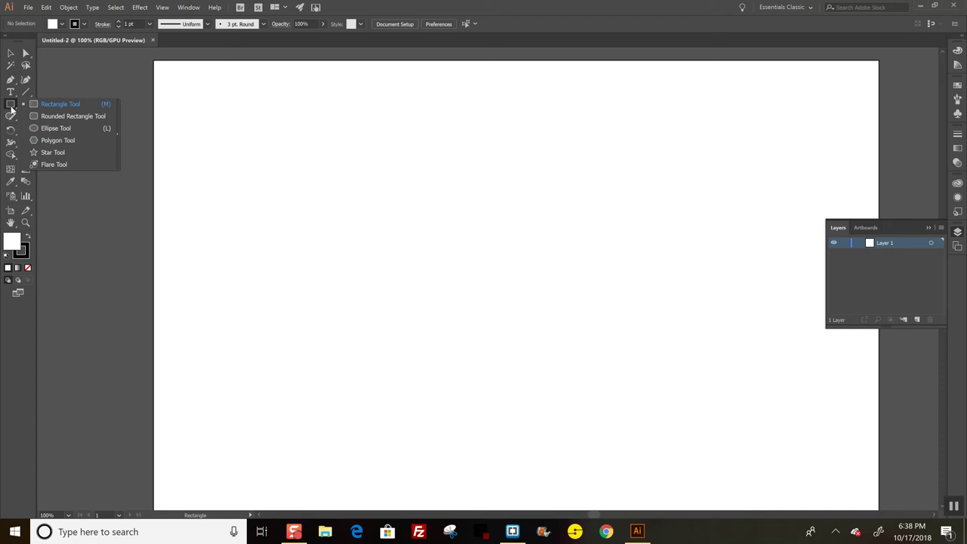
# With the Ellipse Tool and a yellow fill, draw a 392 x 392 pt circle mid-artboard.
pyautogui.click(52, 129)
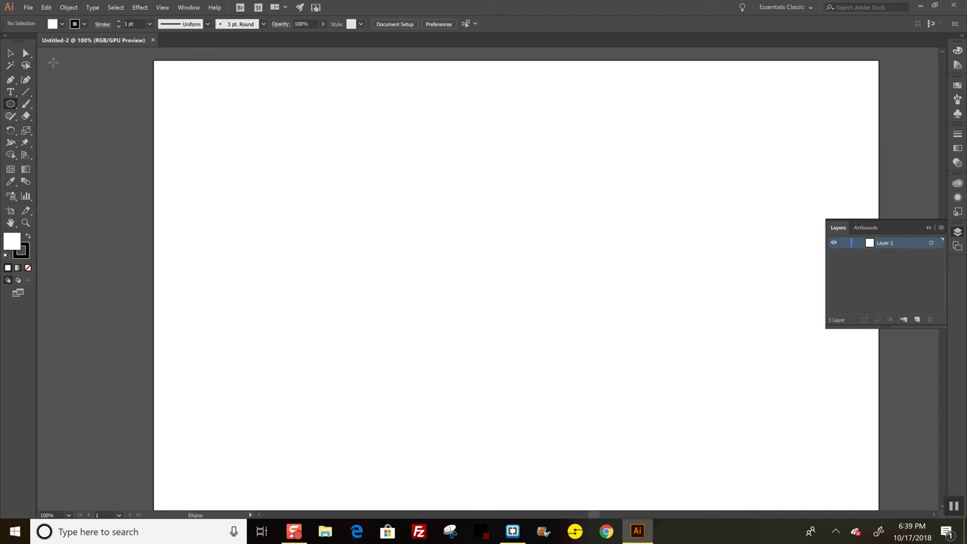
pyautogui.click(63, 25)
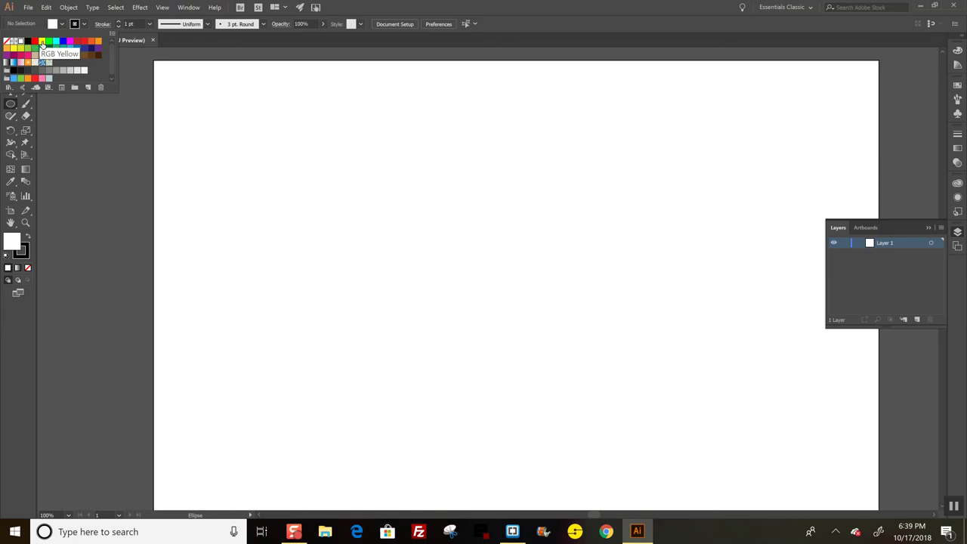
pyautogui.click(43, 41)
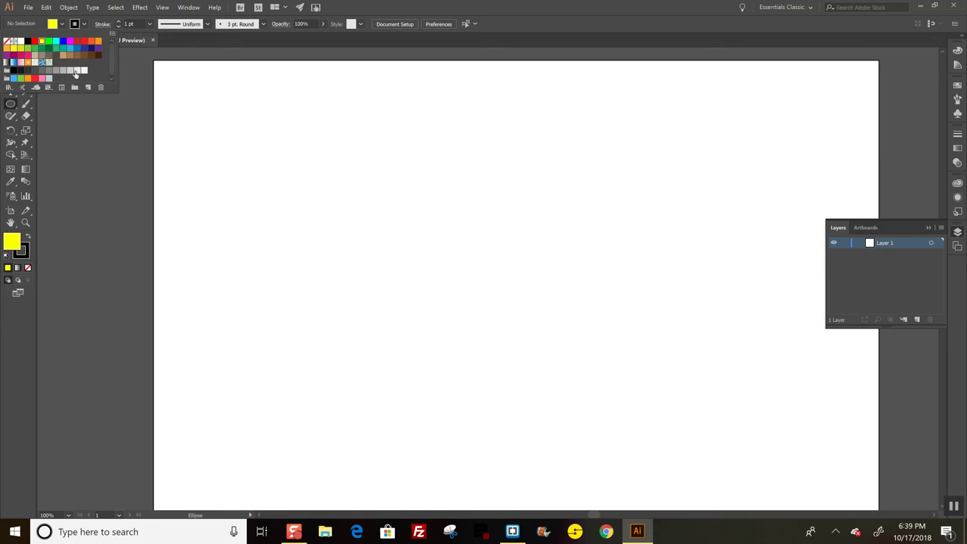
pyautogui.click(404, 201)
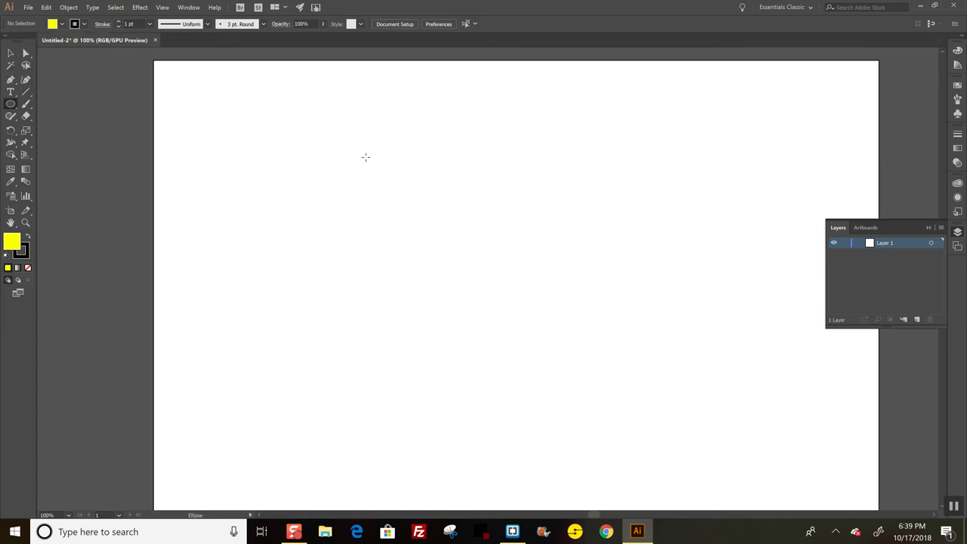
pyautogui.moveTo(397, 176); pyautogui.dragTo(563, 278)
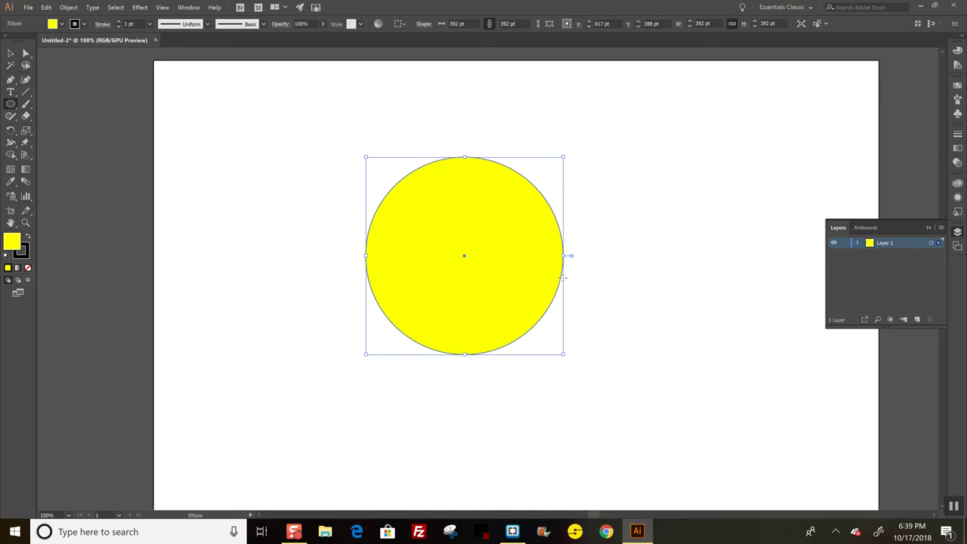
# Add Layer 2 and draw a small white circle left of the face.
pyautogui.click(917, 319)
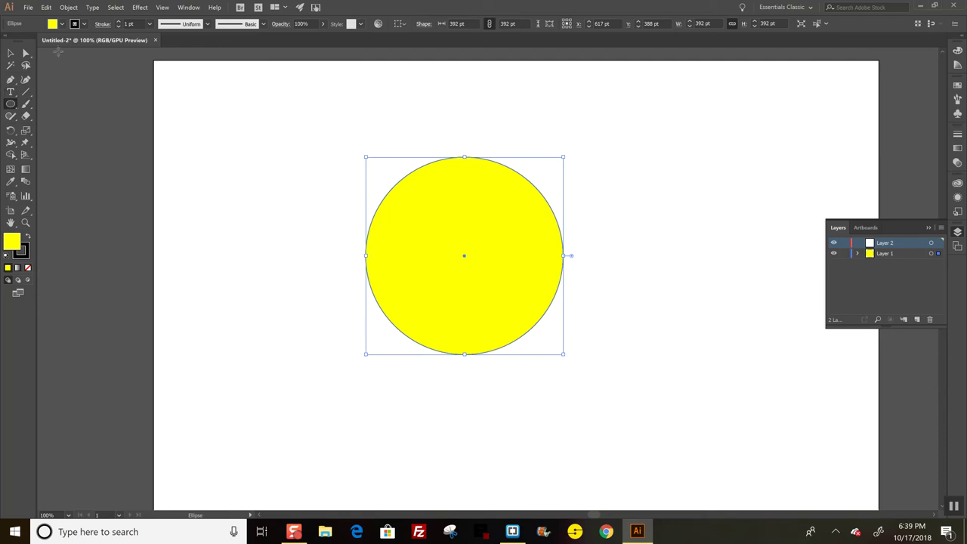
pyautogui.click(11, 54)
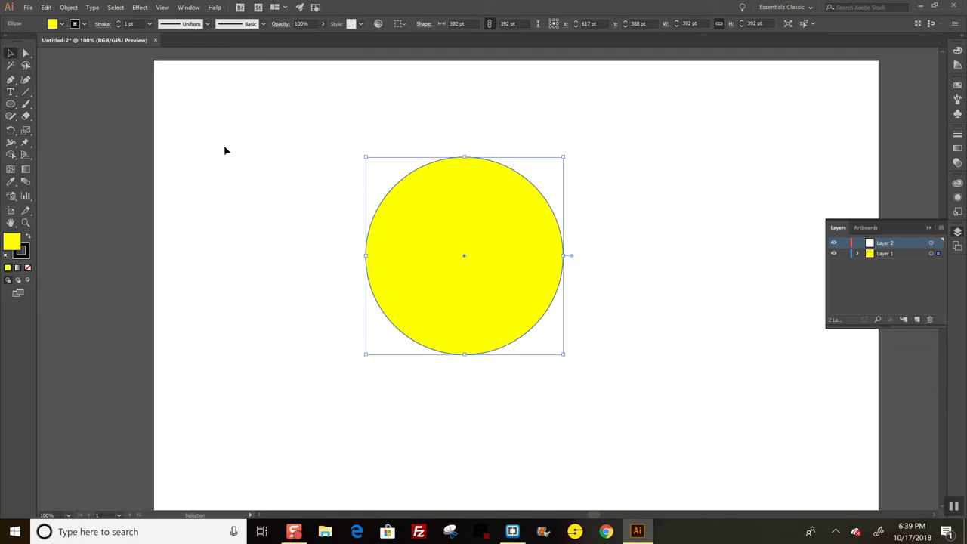
pyautogui.click(224, 150)
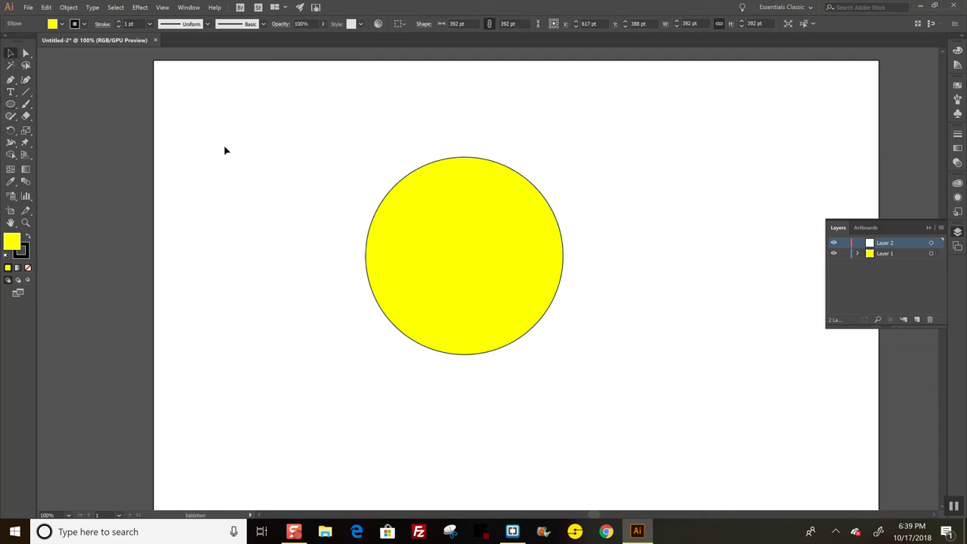
pyautogui.click(61, 24)
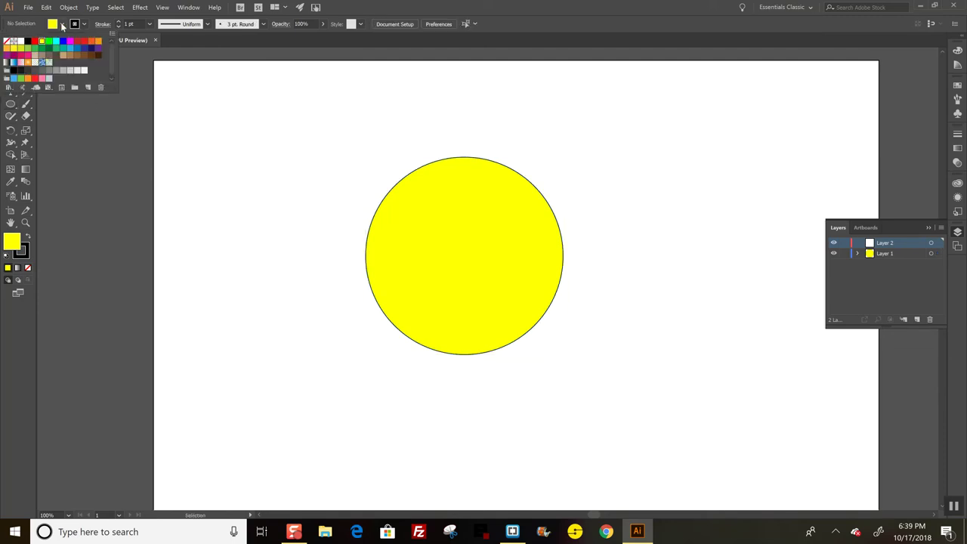
pyautogui.click(21, 42)
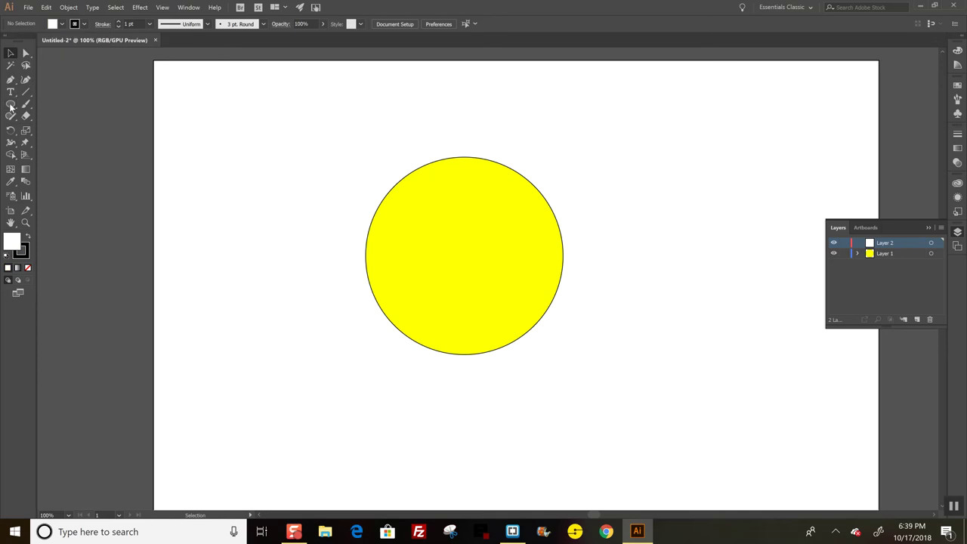
pyautogui.press('l')
pyautogui.moveTo(241, 163); pyautogui.dragTo(292, 212)
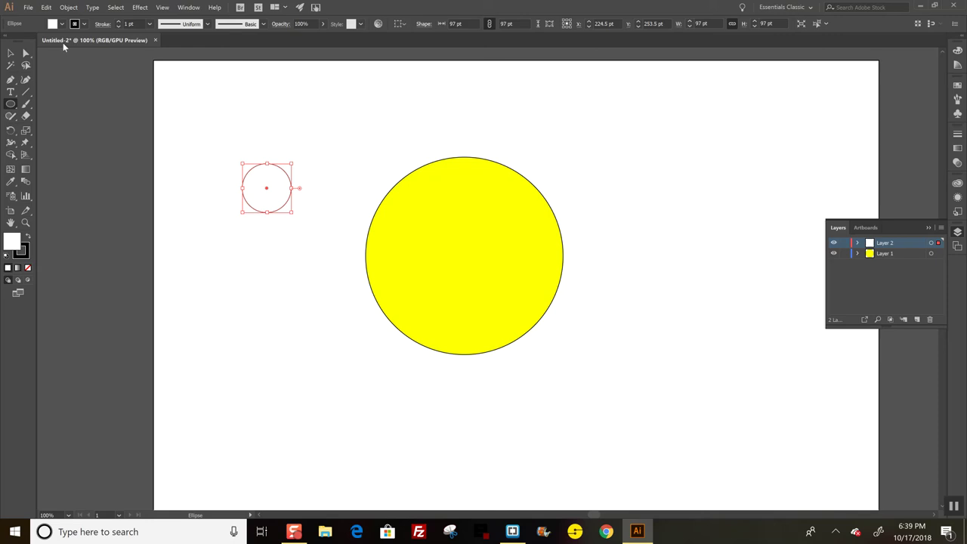
# Draw a 52 x 52 pt black pupil inside the white circle and nudge it into place.
pyautogui.click(9, 56)
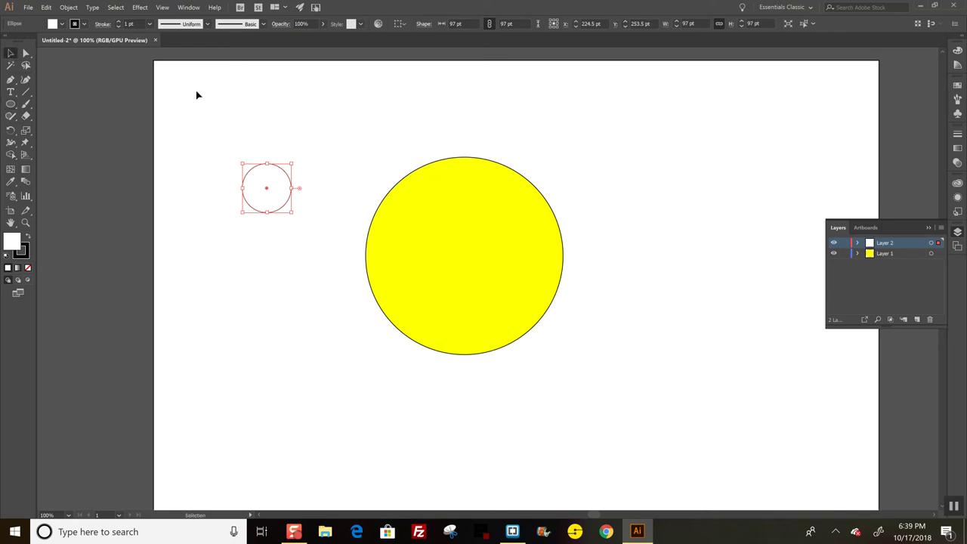
pyautogui.click(196, 93)
pyautogui.click(62, 24)
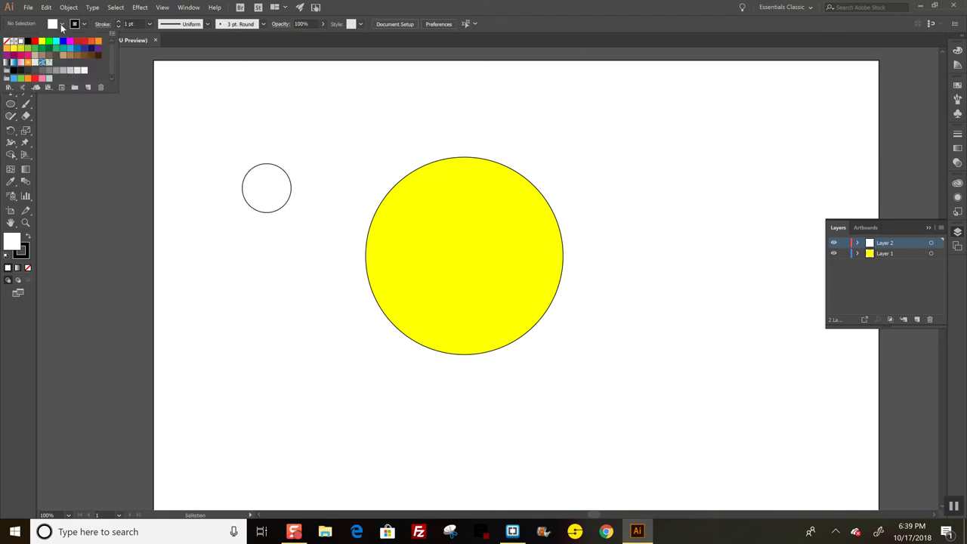
pyautogui.click(28, 42)
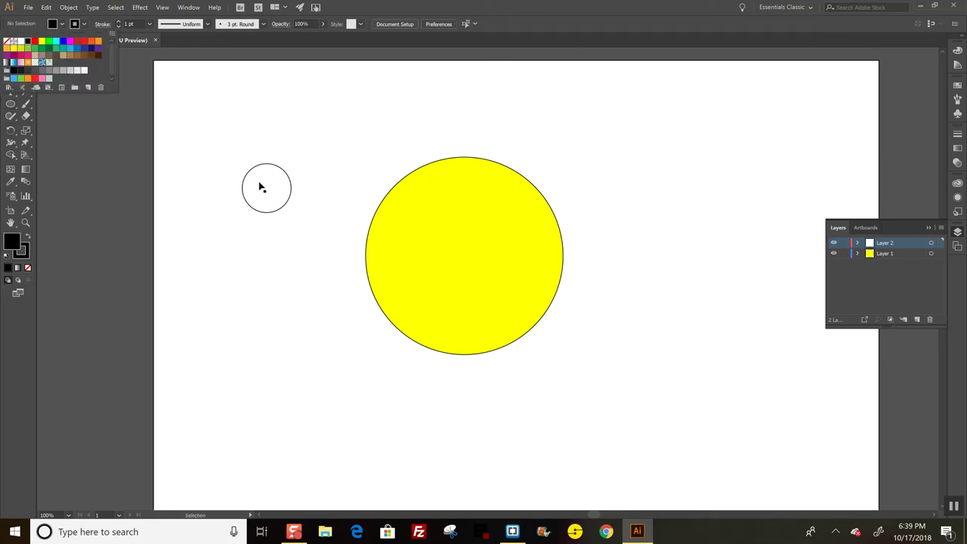
pyautogui.click(40, 106)
pyautogui.click(9, 106)
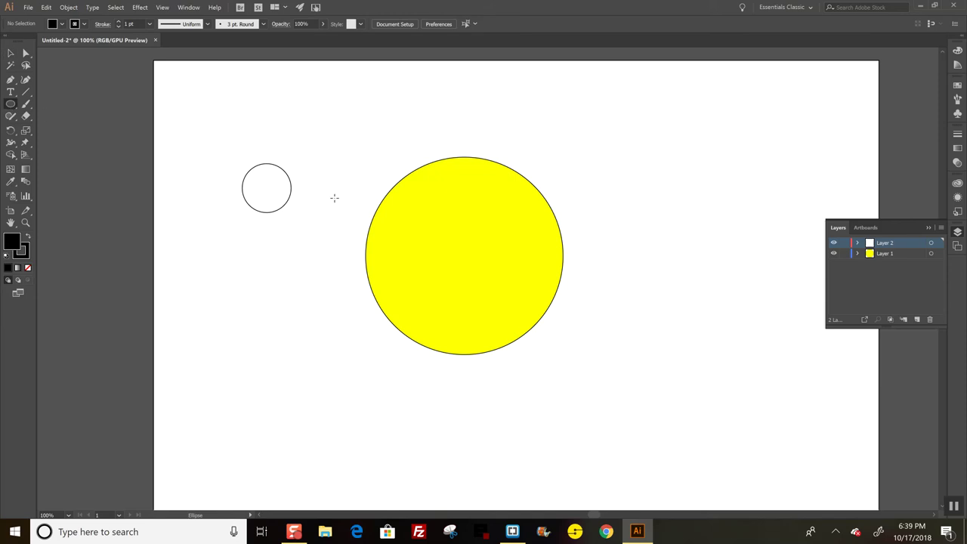
pyautogui.moveTo(257, 187); pyautogui.dragTo(286, 208)
pyautogui.press('Left')
pyautogui.press('Left')
pyautogui.press('Left')
pyautogui.press('Left')
pyautogui.press('Left')
pyautogui.press('Left')
pyautogui.press('Left')
pyautogui.press('Left')
pyautogui.press('Left')
pyautogui.press('Left')
pyautogui.press('Left')
pyautogui.press('Left')
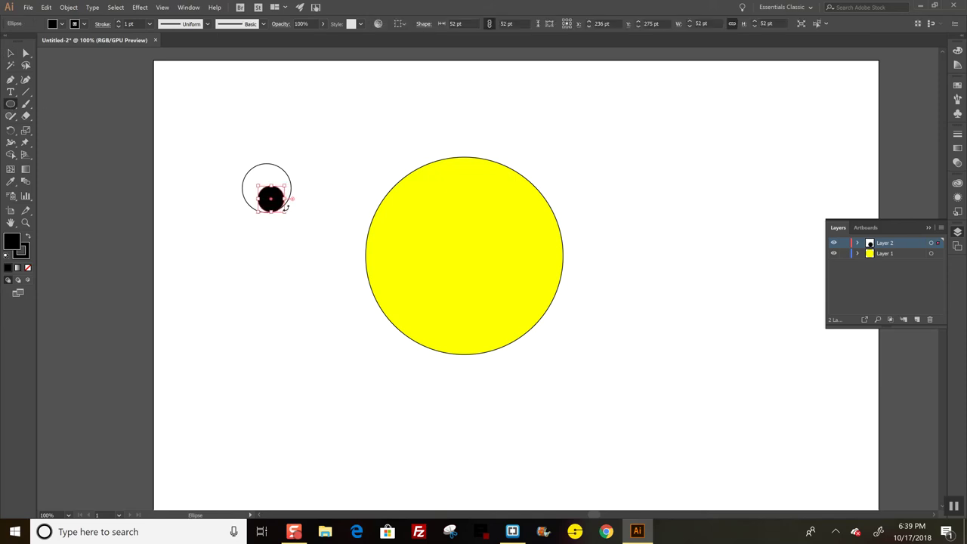
pyautogui.press('Down')
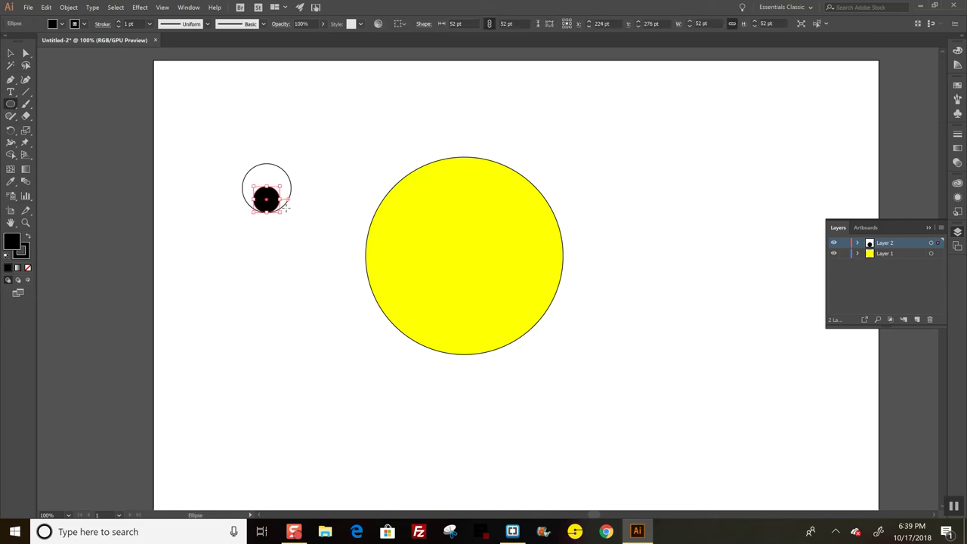
pyautogui.press('Right')
pyautogui.click(11, 55)
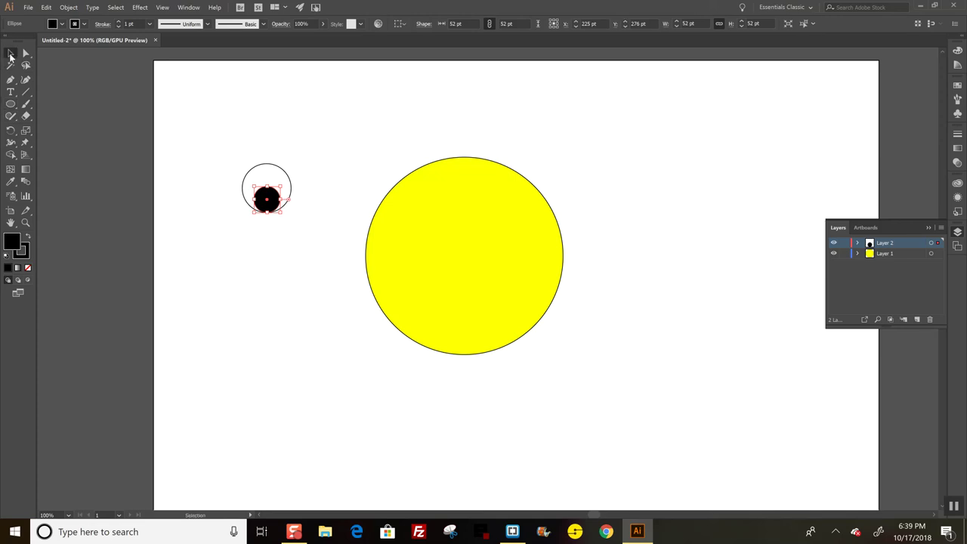
pyautogui.click(232, 155)
# Paste a copy of the eye onto new Layer 3 and nudge it up and right into the face.
pyautogui.moveTo(227, 147); pyautogui.dragTo(312, 229)
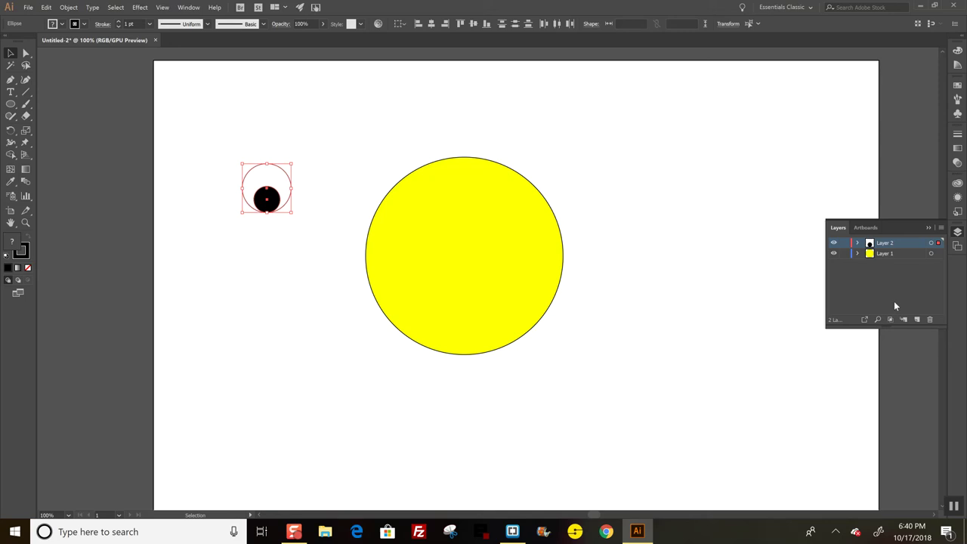
pyautogui.click(917, 319)
pyautogui.hotkey('ctrl', 'v')
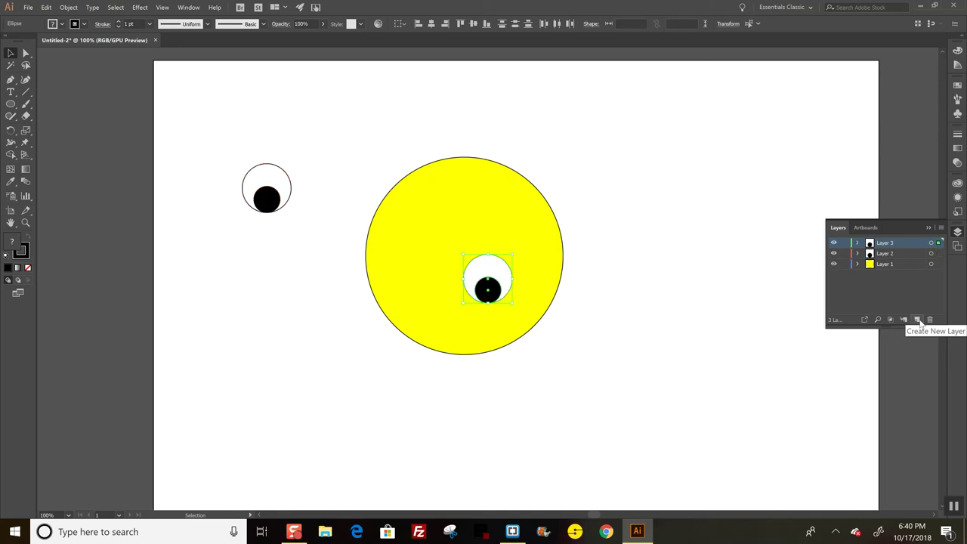
pyautogui.hotkey('shift', 'Up')
pyautogui.hotkey('shift', 'Up')
pyautogui.hotkey('shift', 'Up')
pyautogui.hotkey('shift', 'Up')
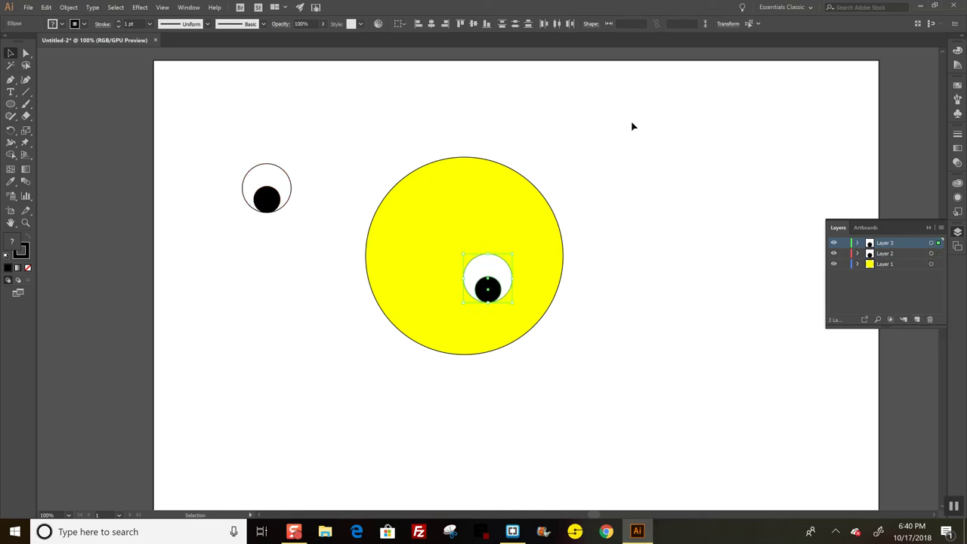
pyautogui.hotkey('shift', 'Up')
pyautogui.hotkey('shift', 'Up')
pyautogui.hotkey('shift', 'Up')
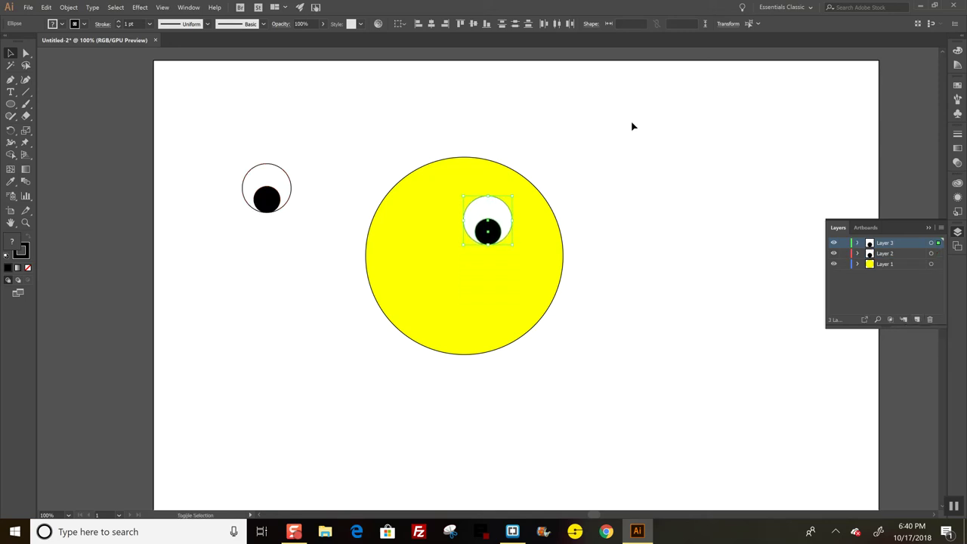
pyautogui.hotkey('shift', 'Right')
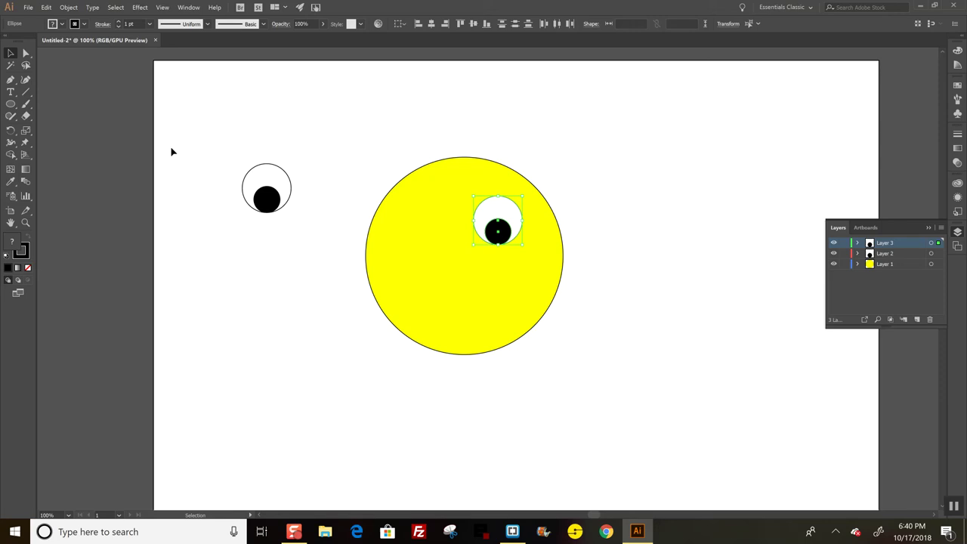
# Move the left eye right and down so it sits level with the right eye.
pyautogui.moveTo(222, 151); pyautogui.dragTo(308, 238)
pyautogui.hotkey('shift', 'Right')
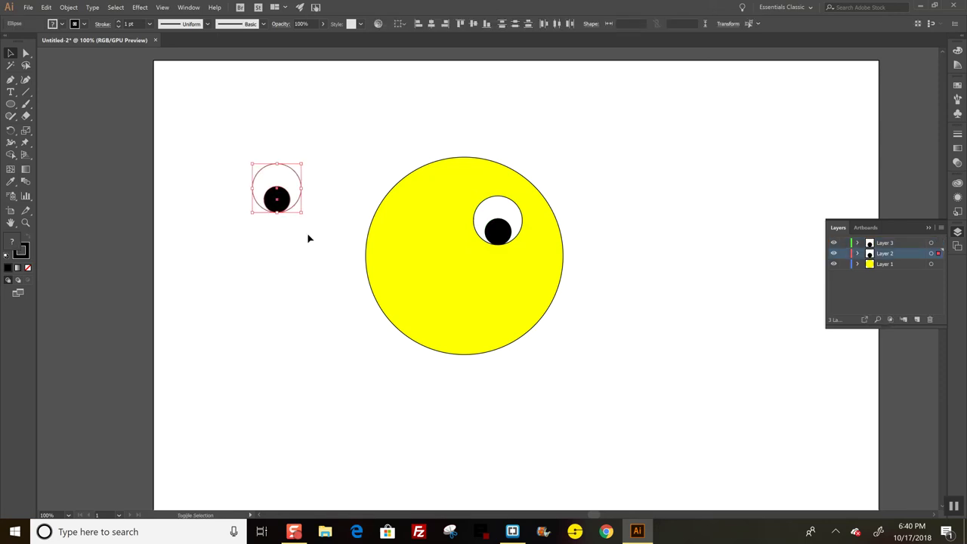
pyautogui.hotkey('shift', 'Right')
pyautogui.hotkey('shift', 'Right')
pyautogui.hotkey('shift', 'Right')
pyautogui.hotkey('shift', 'Right')
pyautogui.hotkey('shift', 'Right')
pyautogui.hotkey('shift', 'Right')
pyautogui.hotkey('shift', 'Right')
pyautogui.hotkey('shift', 'Right')
pyautogui.hotkey('shift', 'Right')
pyautogui.hotkey('shift', 'Right')
pyautogui.hotkey('shift', 'Right')
pyautogui.hotkey('shift', 'Right')
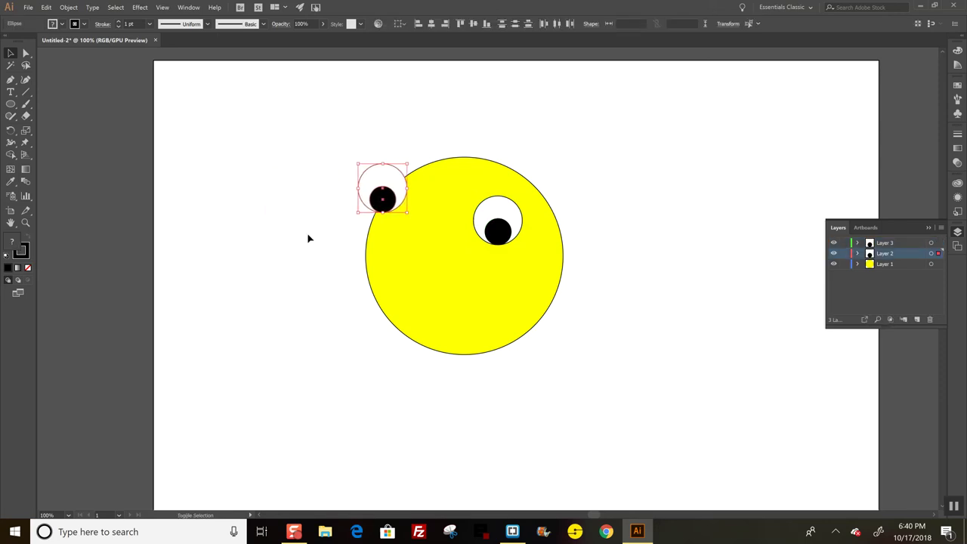
pyautogui.hotkey('shift', 'Right')
pyautogui.hotkey('shift', 'Right')
pyautogui.hotkey('shift', 'Right')
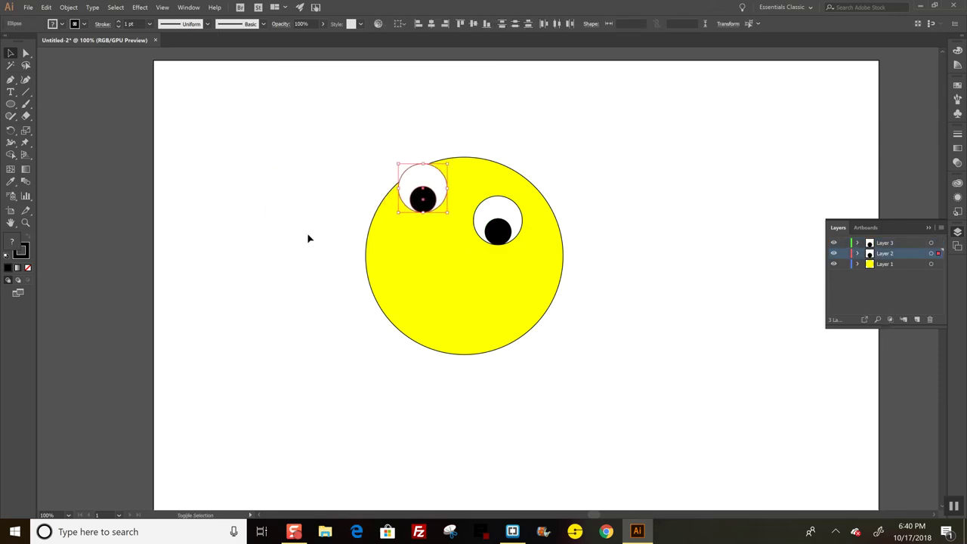
pyautogui.press('Down')
pyautogui.press('Down')
pyautogui.press('Down')
pyautogui.press('Down')
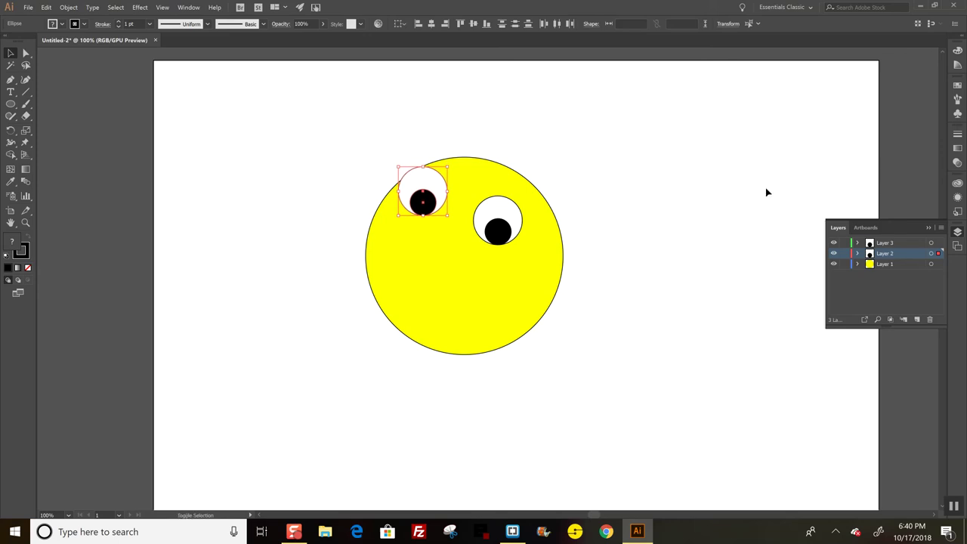
pyautogui.moveTo(444, 199); pyautogui.dragTo(448, 227)
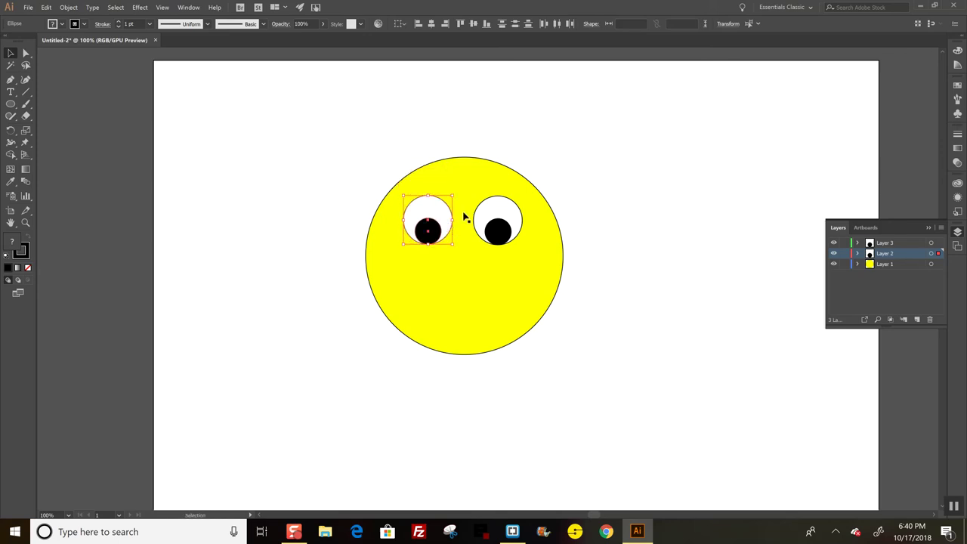
# Rename Layer 1 to face, Layer 2 to lefteye and Layer 3 to righteye.
pyautogui.click(676, 218)
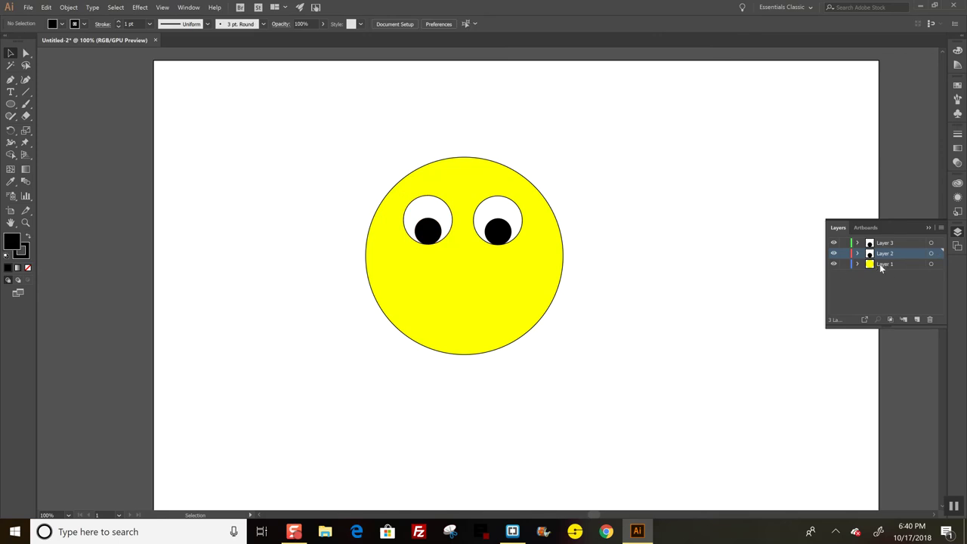
pyautogui.doubleClick(882, 263)
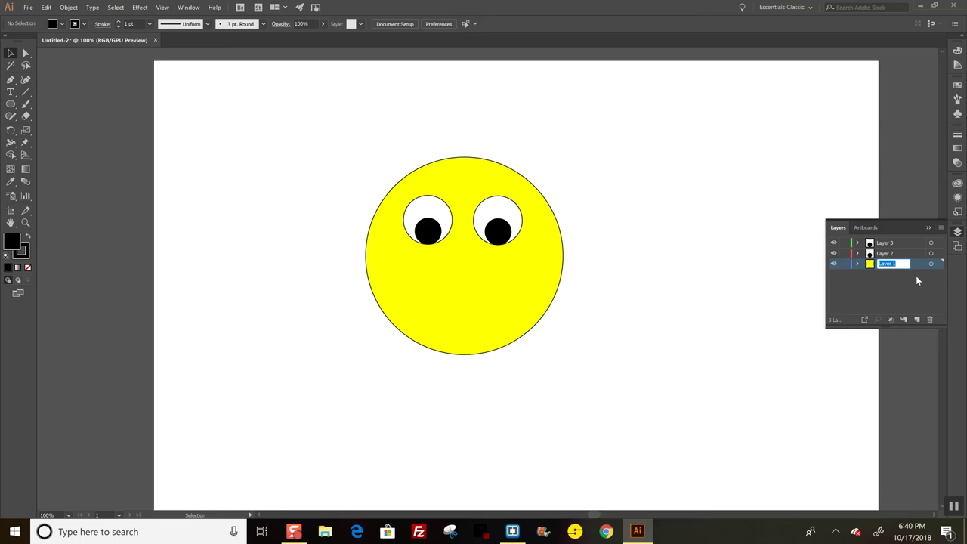
pyautogui.write('face')
pyautogui.click(886, 255)
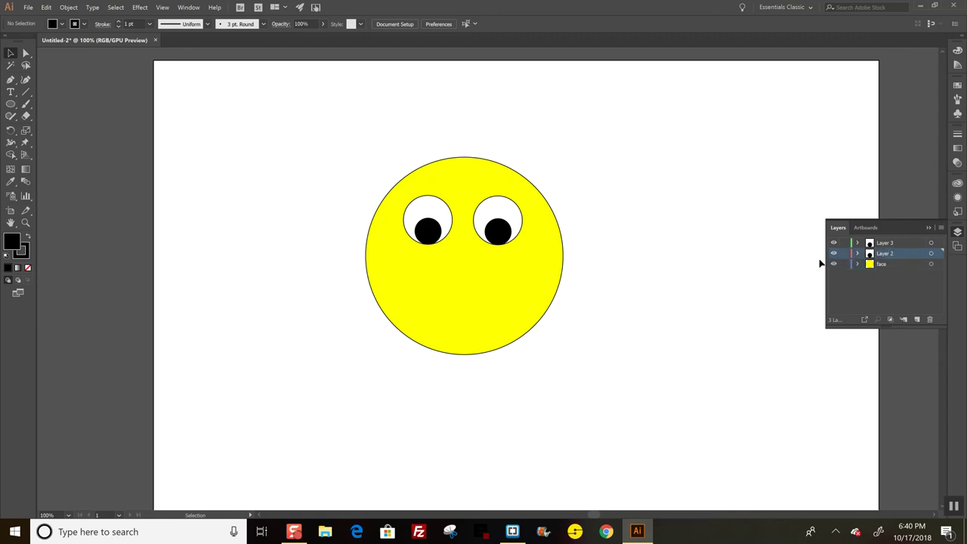
pyautogui.click(429, 226)
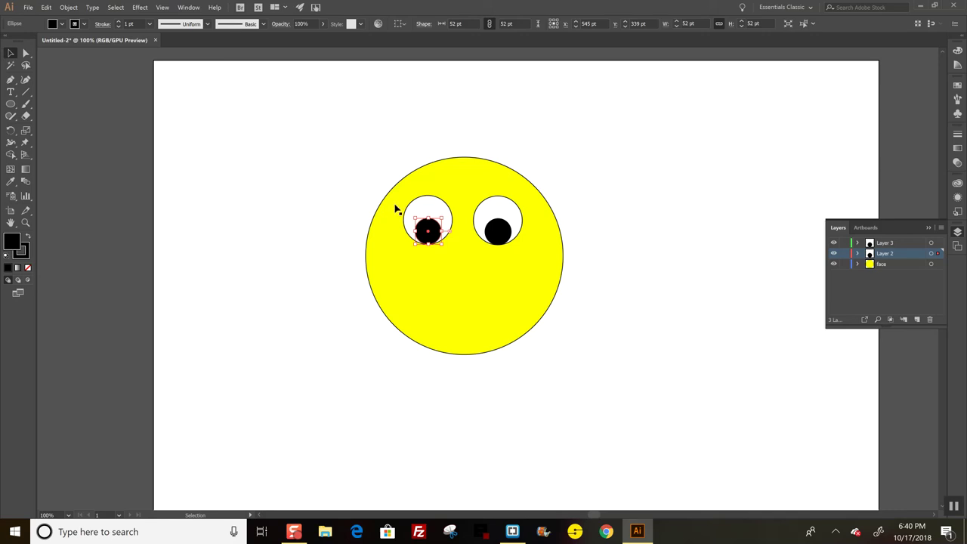
pyautogui.click(419, 208)
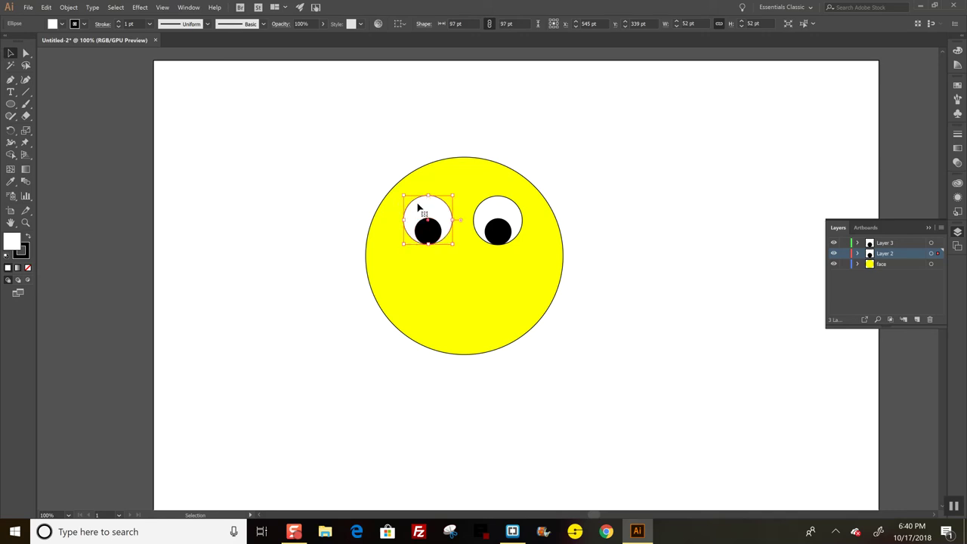
pyautogui.doubleClick(887, 253)
pyautogui.write('lefteye')
pyautogui.press('Return')
pyautogui.doubleClick(887, 241)
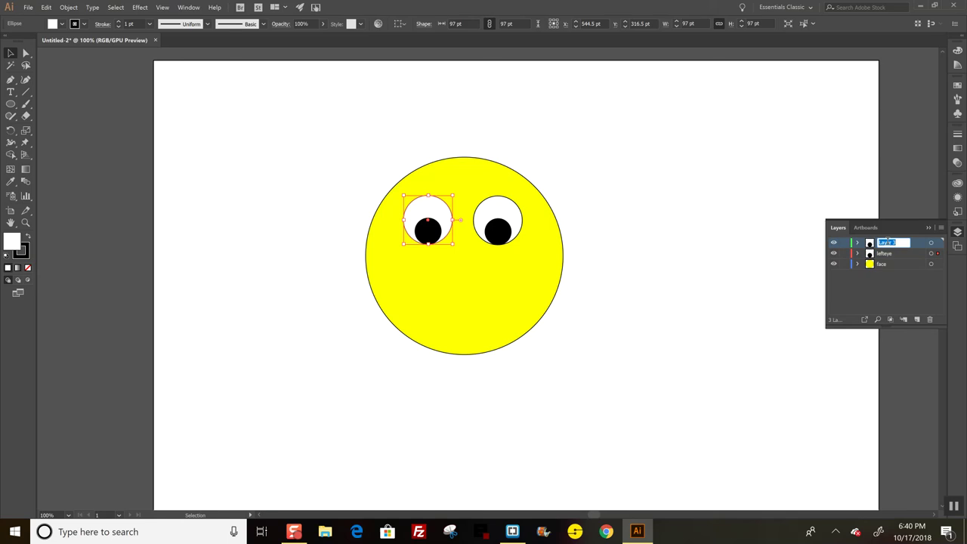
pyautogui.write('righteye')
pyautogui.press('Return')
# Expand the righteye layer and rename its ellipses rightblack and rightwhite.
pyautogui.click(858, 243)
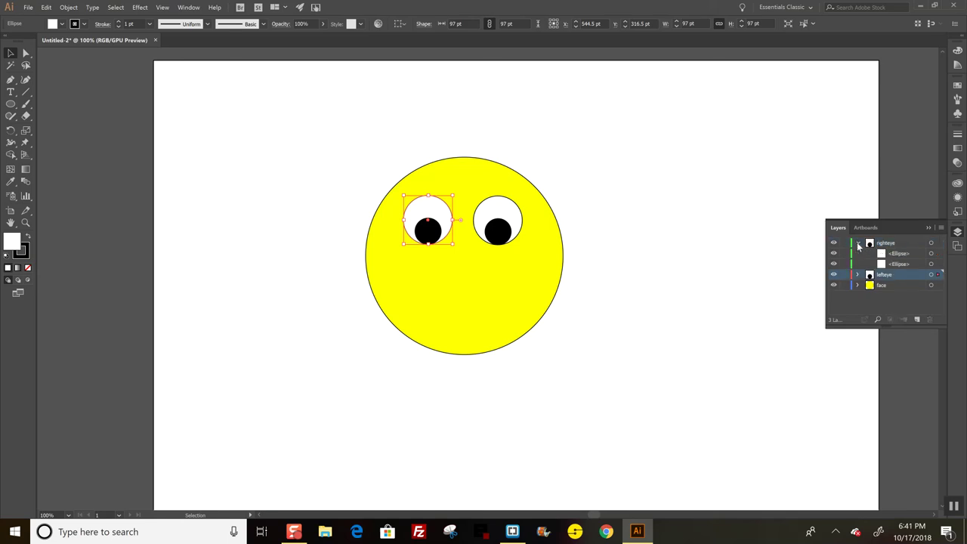
pyautogui.doubleClick(900, 254)
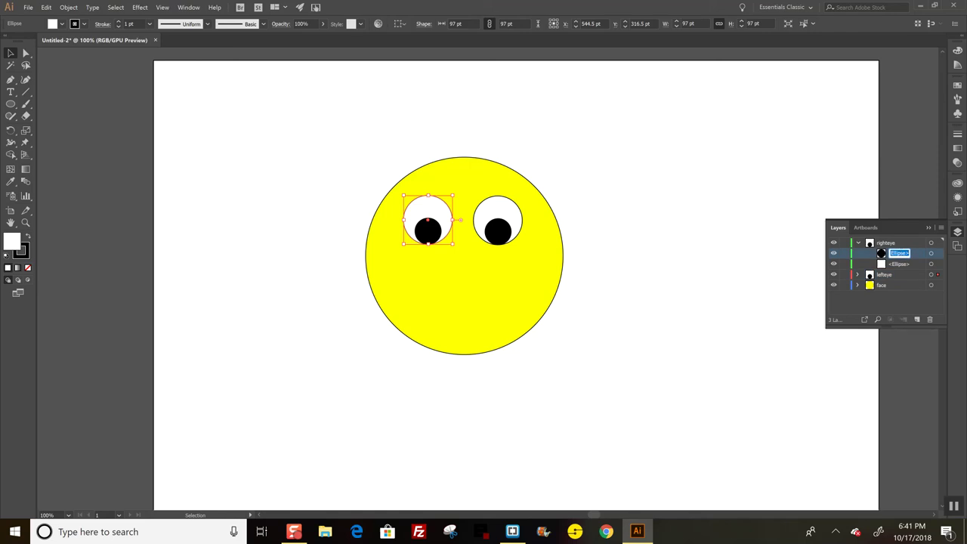
pyautogui.press('Return')
pyautogui.doubleClick(899, 255)
pyautogui.write('rightblack')
pyautogui.press('Return')
pyautogui.doubleClick(900, 264)
pyautogui.write('ri')
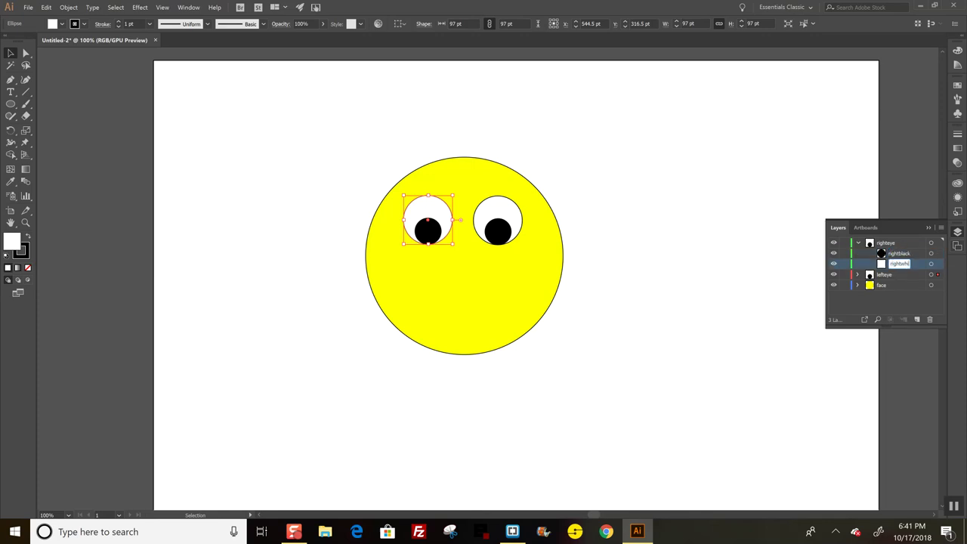
# Expand the lefteye layer and rename its ellipses leftblack and leftwhite.
pyautogui.click(857, 276)
pyautogui.doubleClick(904, 287)
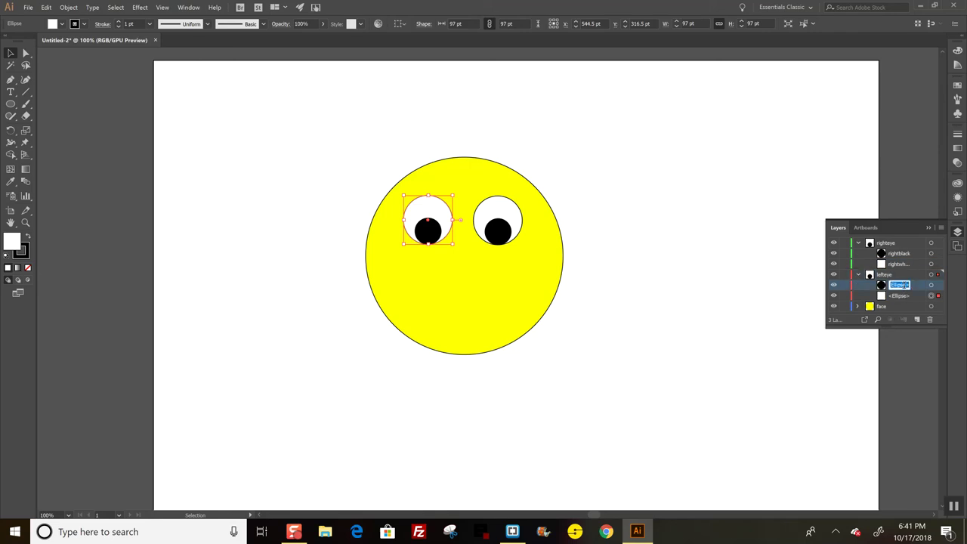
pyautogui.write('leftblack')
pyautogui.doubleClick(904, 295)
pyautogui.write('lef')
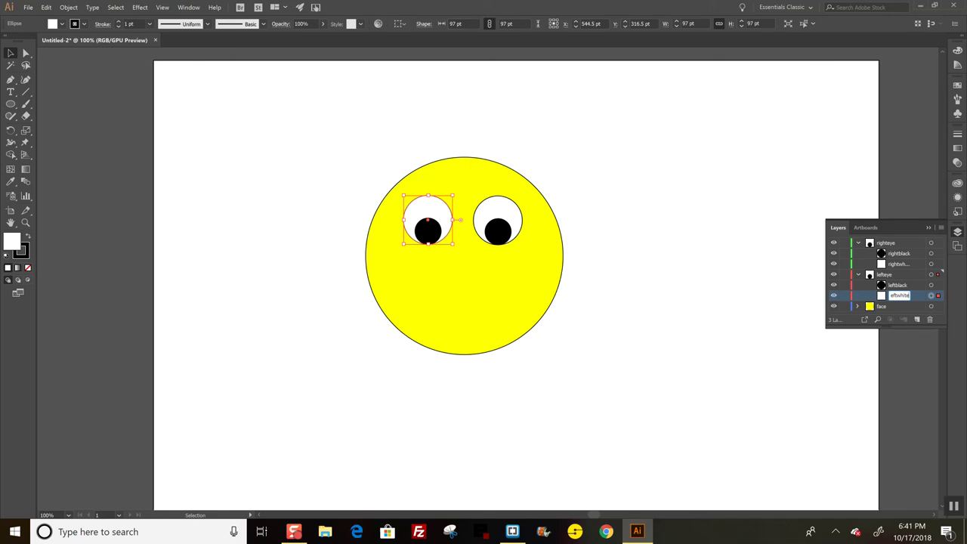
pyautogui.write('twhite')
pyautogui.press('Return')
pyautogui.click(863, 196)
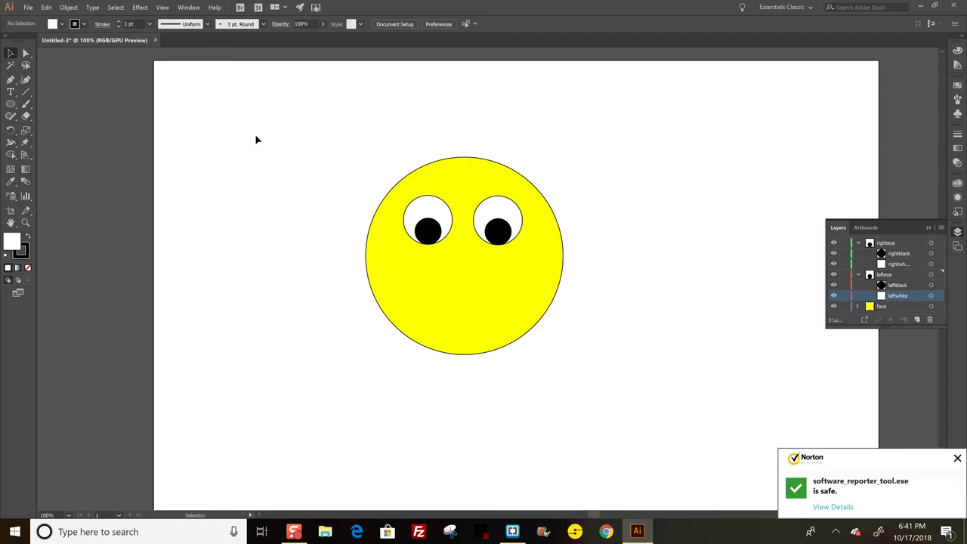
# Dismiss the antivirus notification and fit the artboard to the artwork bounds.
pyautogui.click(956, 459)
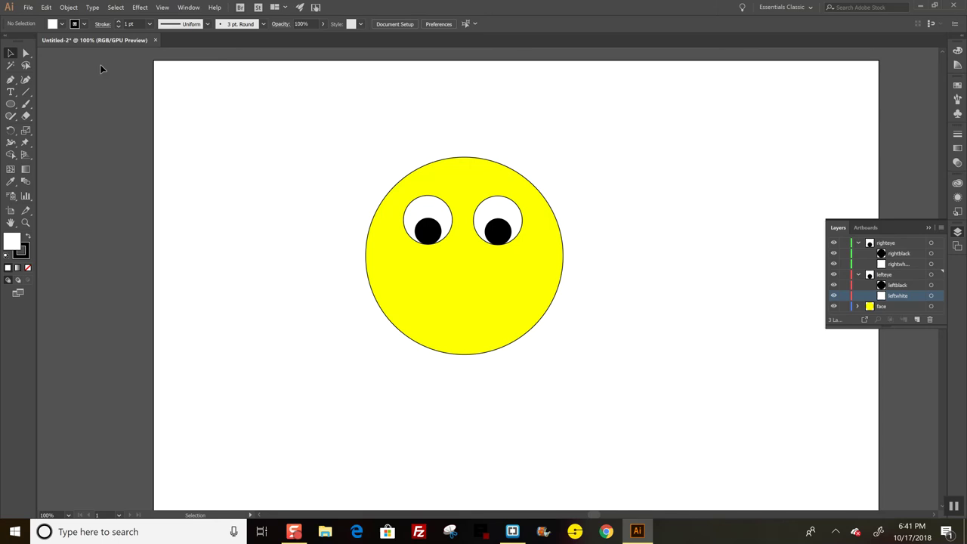
pyautogui.click(71, 7)
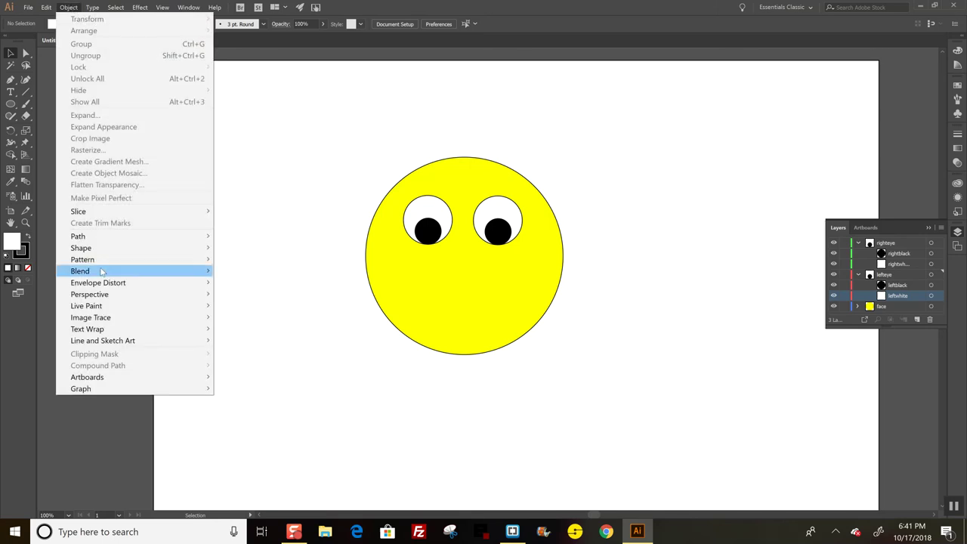
pyautogui.moveTo(111, 381)
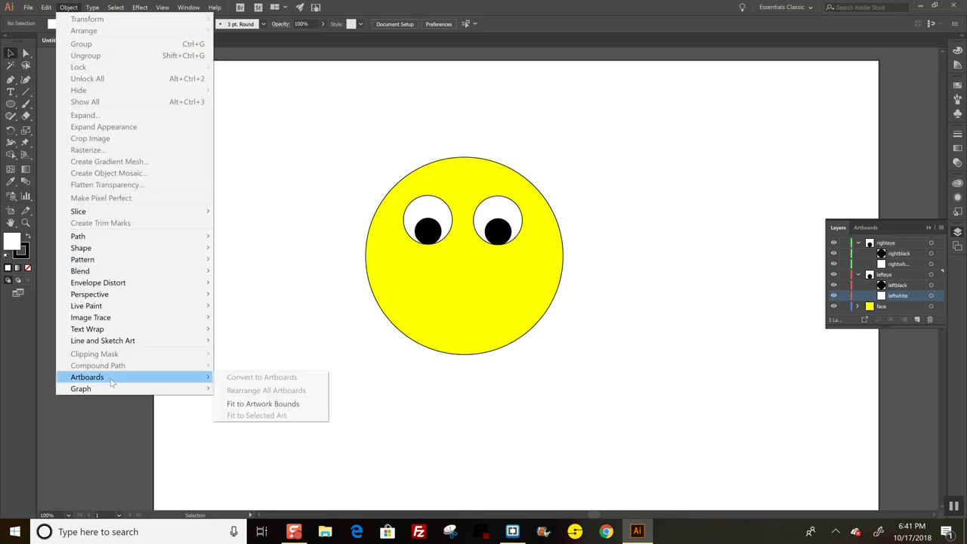
pyautogui.click(283, 405)
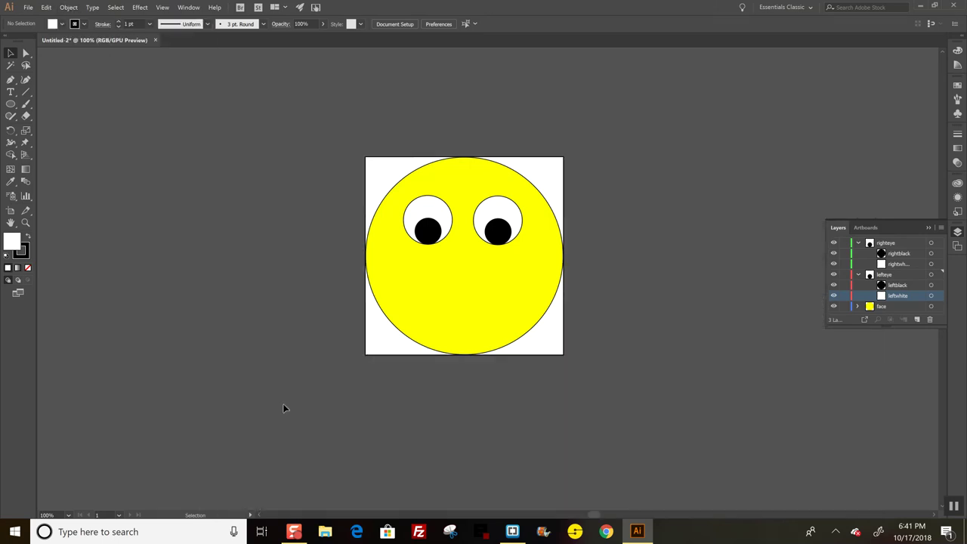
pyautogui.click(28, 8)
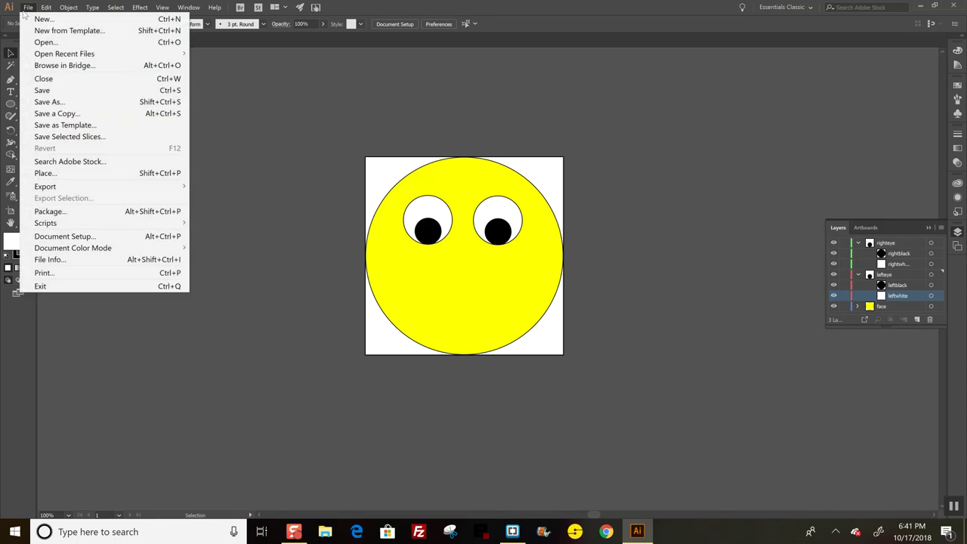
# Save the drawing to the Desktop as smile.svg with default SVG options, then switch to Brackets.
pyautogui.click(56, 102)
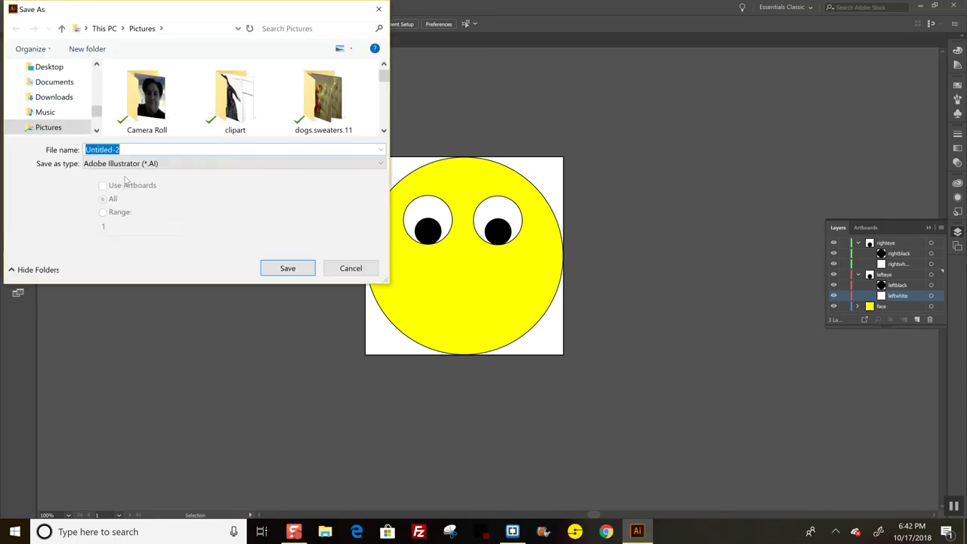
pyautogui.click(49, 67)
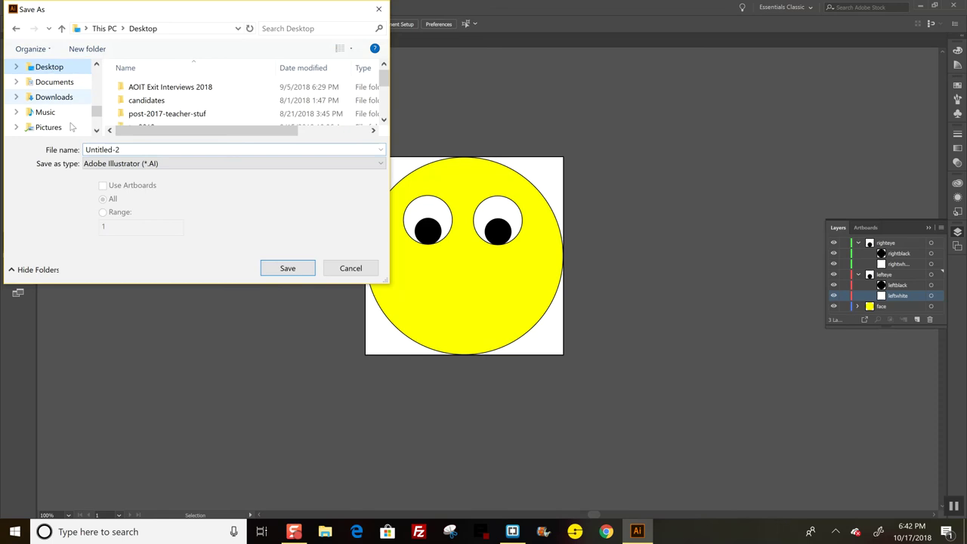
pyautogui.click(199, 164)
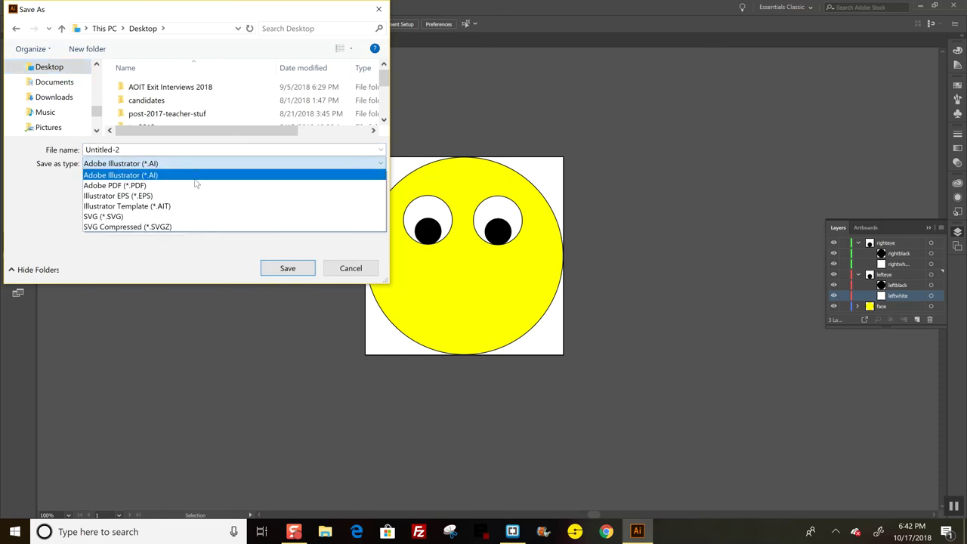
pyautogui.click(186, 217)
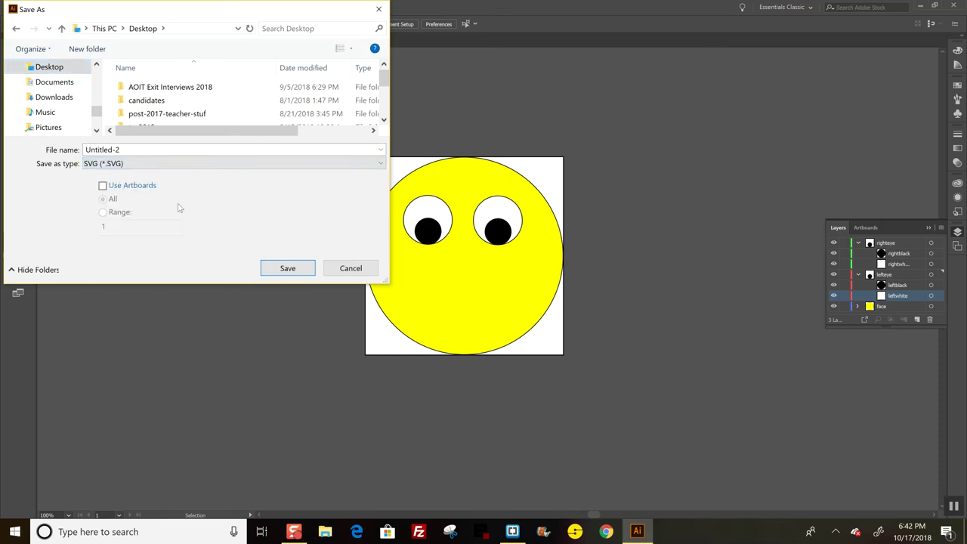
pyautogui.click(169, 149)
pyautogui.write('smile')
pyautogui.click(297, 270)
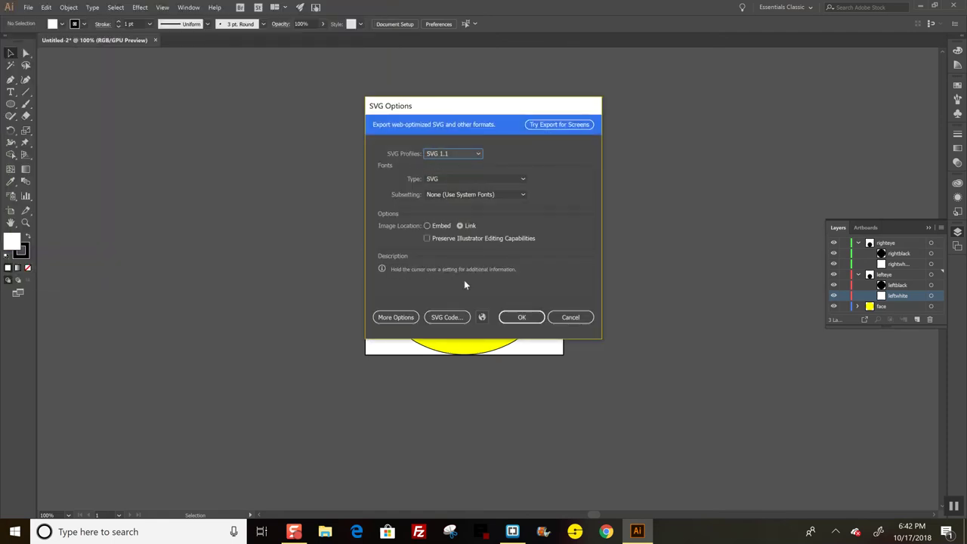
pyautogui.click(518, 315)
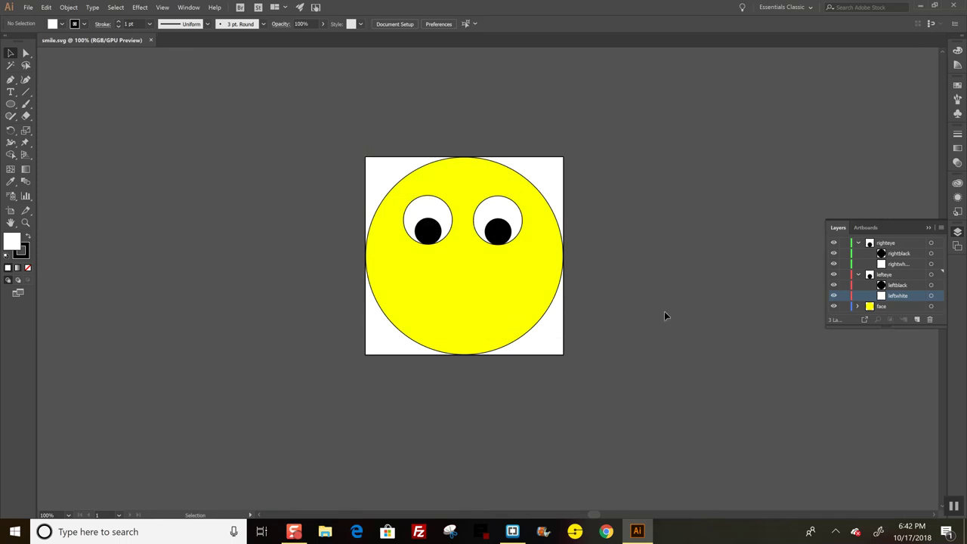
pyautogui.click(512, 531)
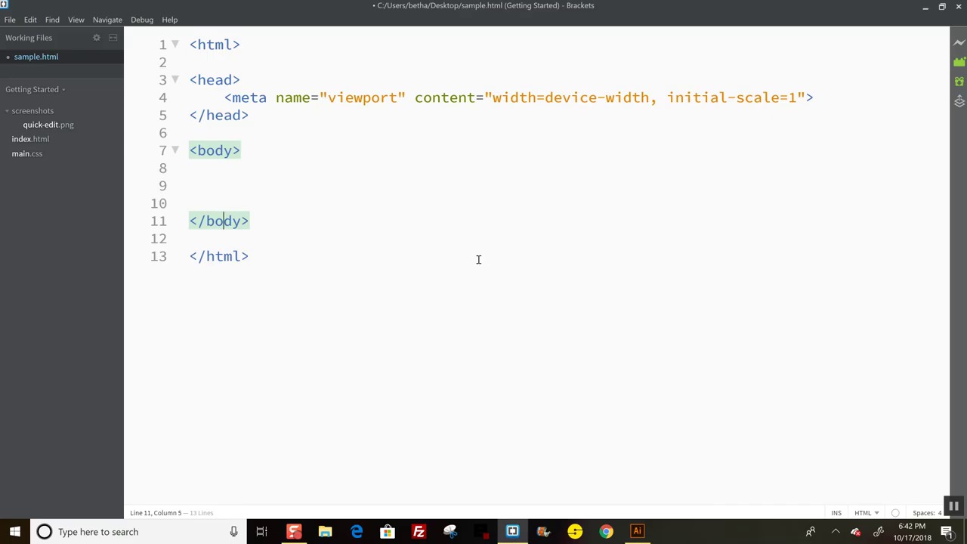
# In Brackets, open smile.svg from the Desktop to view its SVG markup.
pyautogui.click(16, 22)
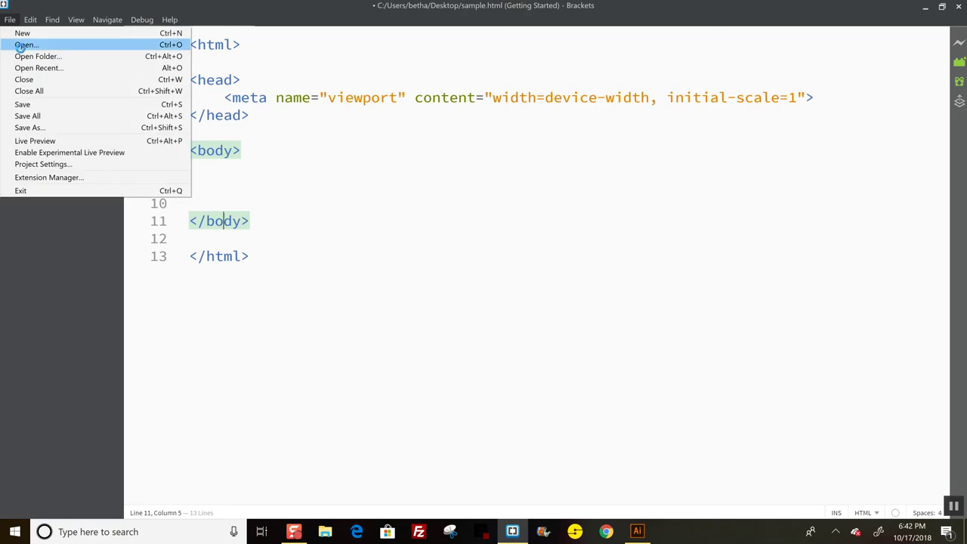
pyautogui.press('Escape')
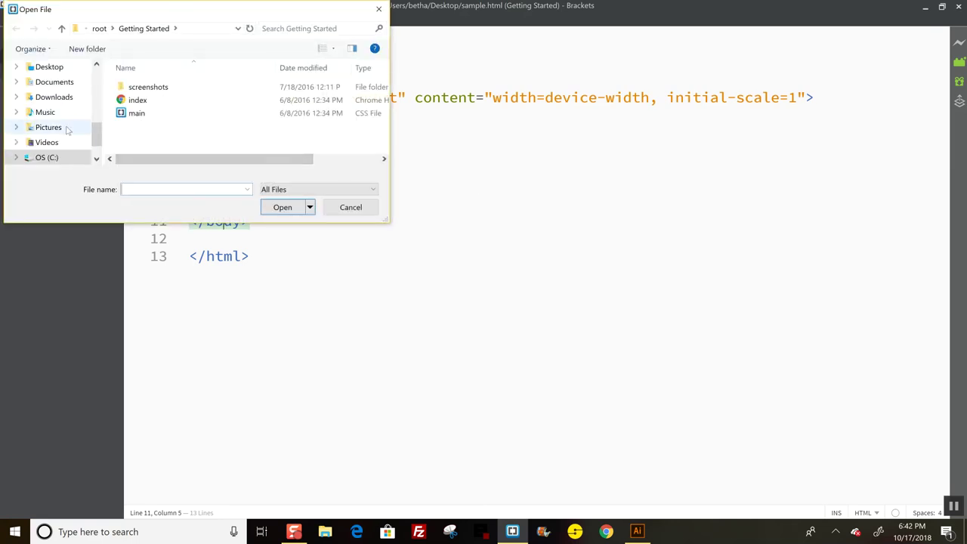
pyautogui.click(49, 66)
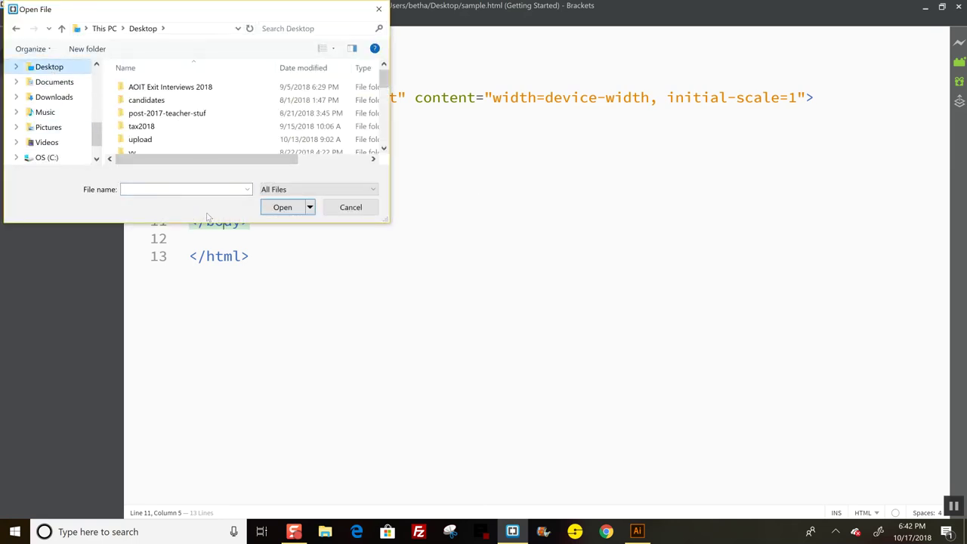
pyautogui.click(204, 192)
pyautogui.write('smile')
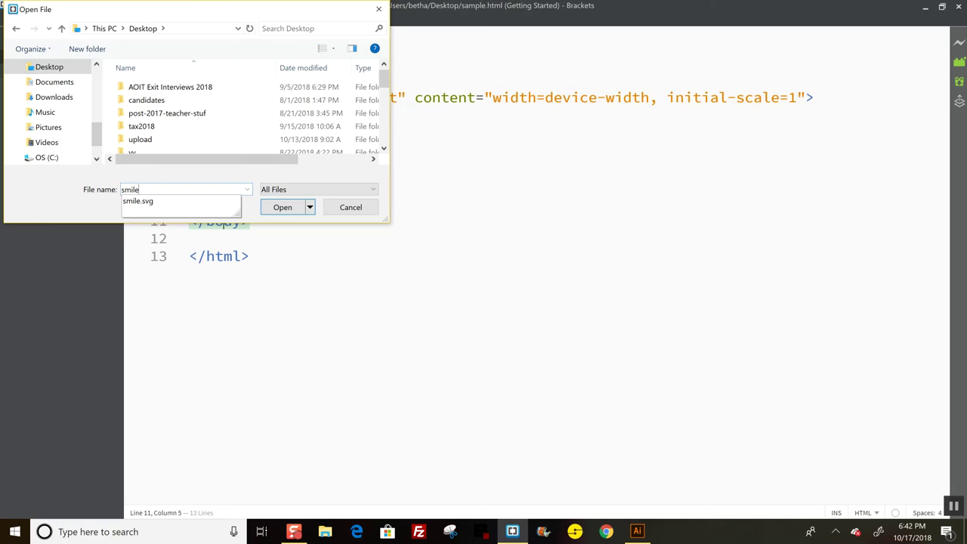
pyautogui.click(200, 201)
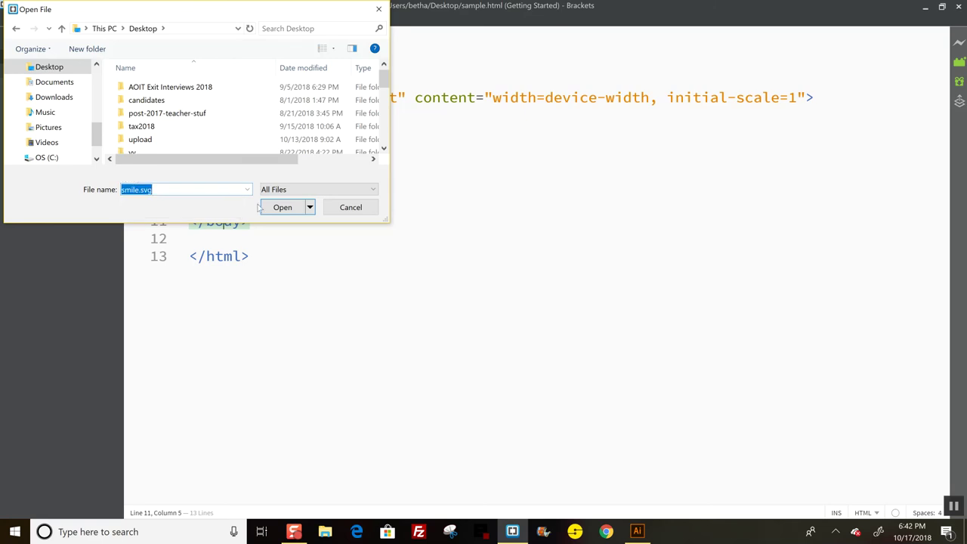
pyautogui.click(290, 208)
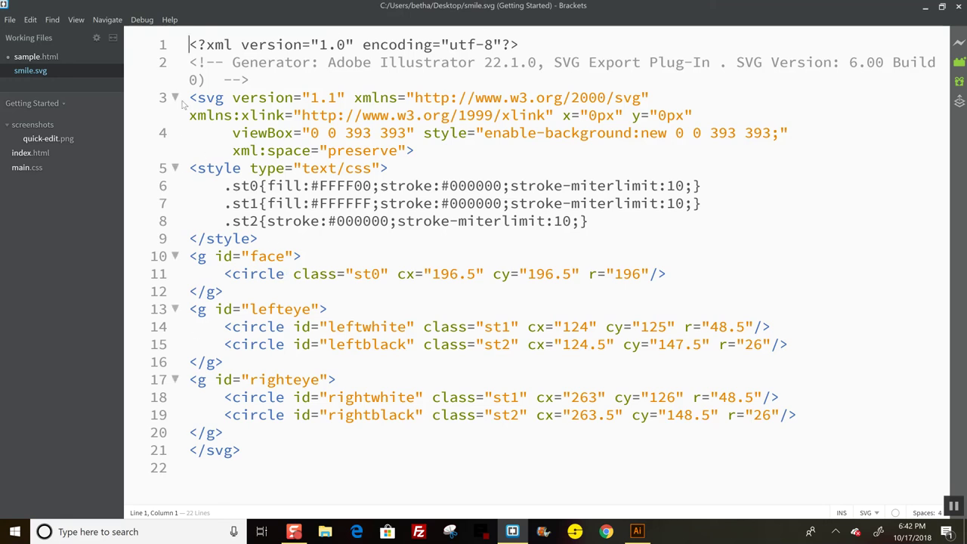
# Copy lines 3–21 of smile.svg and paste them at line 8 of sample.html's body.
pyautogui.moveTo(190, 97); pyautogui.dragTo(277, 445)
pyautogui.hotkey('ctrl', 'c')
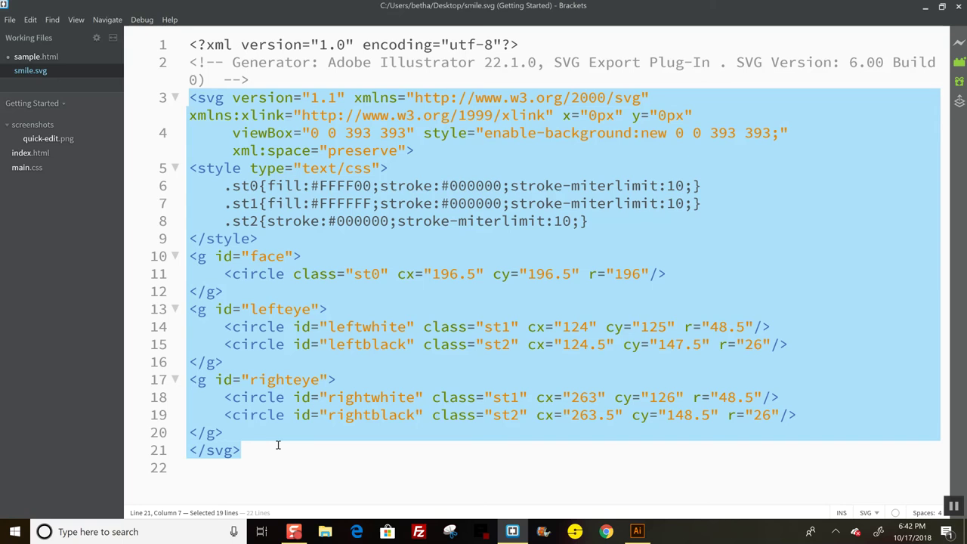
pyautogui.click(23, 62)
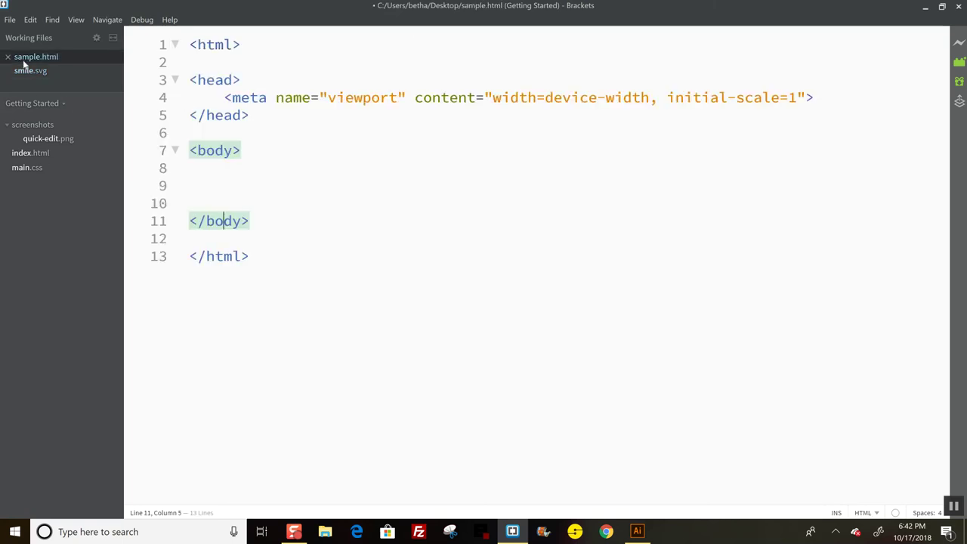
pyautogui.click(213, 166)
pyautogui.hotkey('ctrl', 'v')
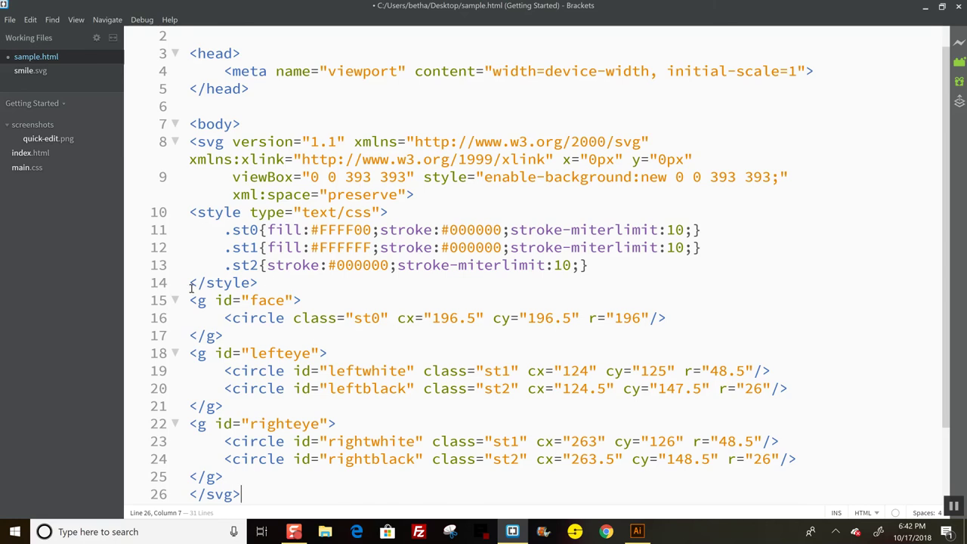
pyautogui.doubleClick(266, 300)
pyautogui.doubleClick(284, 353)
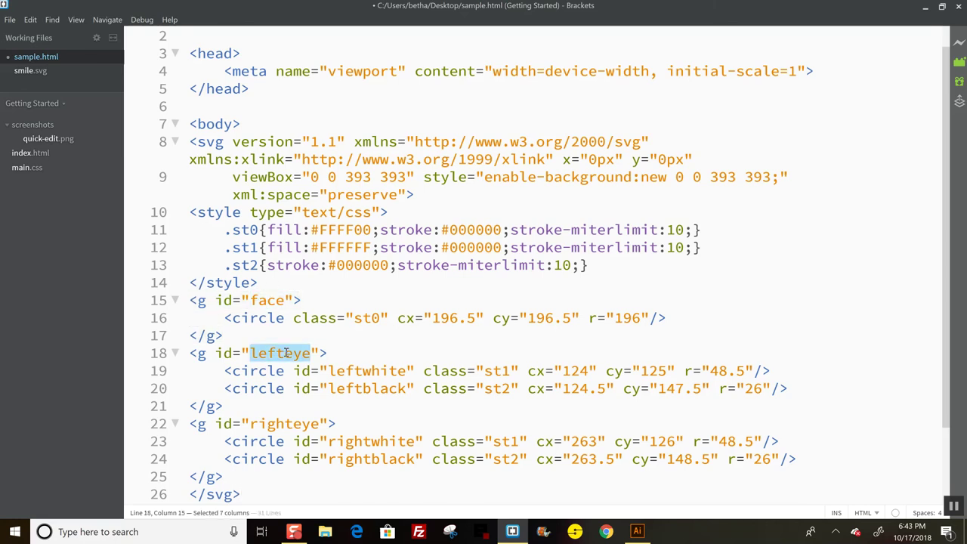
pyautogui.doubleClick(364, 371)
pyautogui.doubleClick(368, 388)
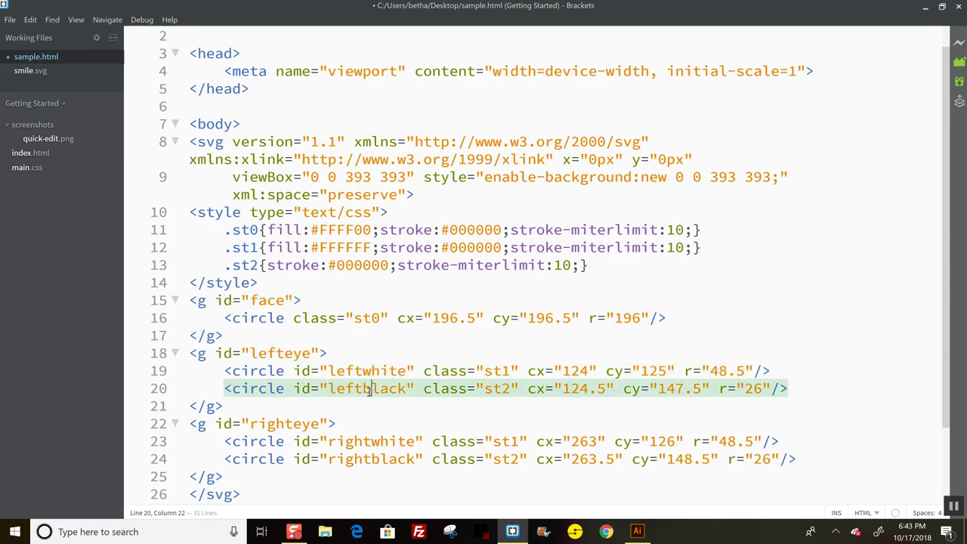
pyautogui.click(294, 424)
pyautogui.doubleClick(294, 424)
pyautogui.doubleClick(399, 443)
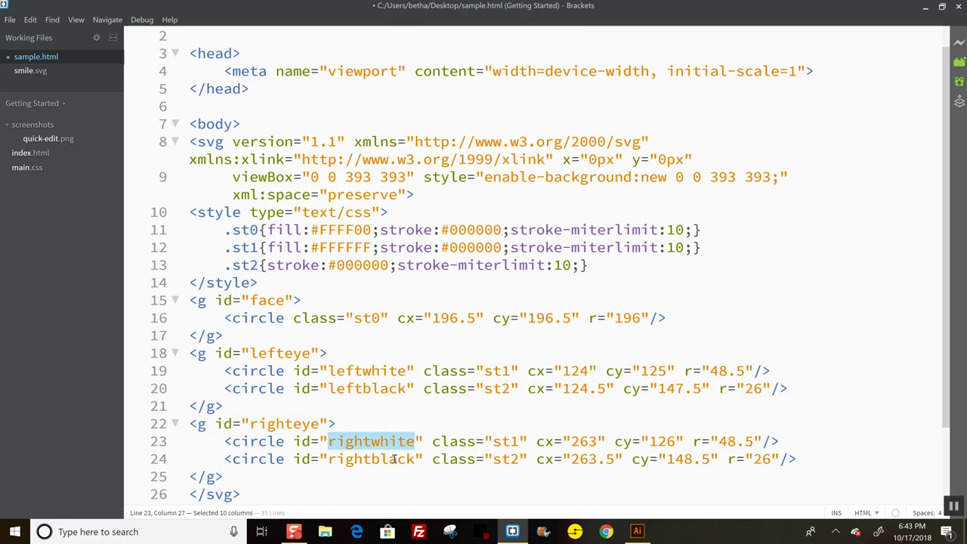
pyautogui.doubleClick(393, 458)
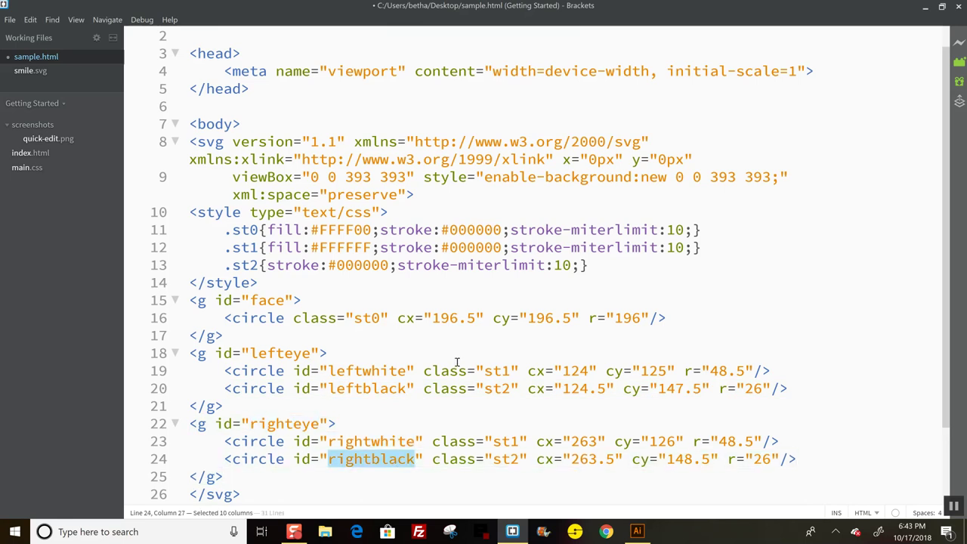